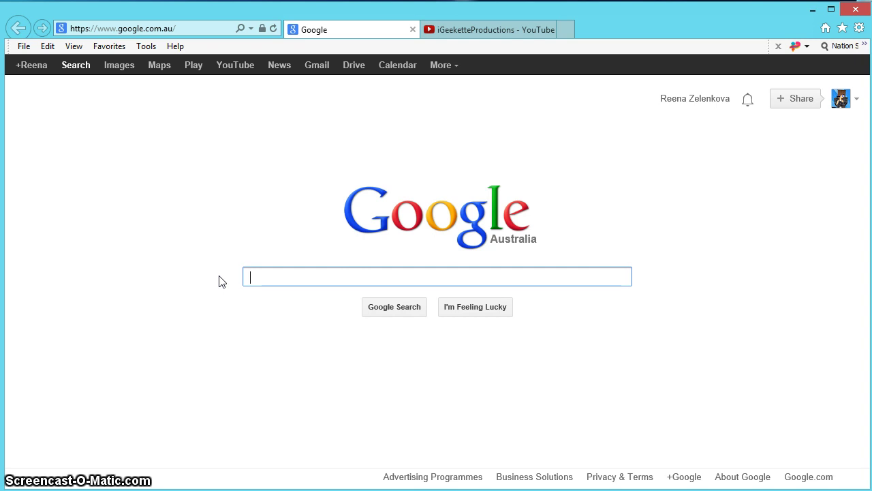
Run a Google search for 'nova skin editor'
type("nova ski")
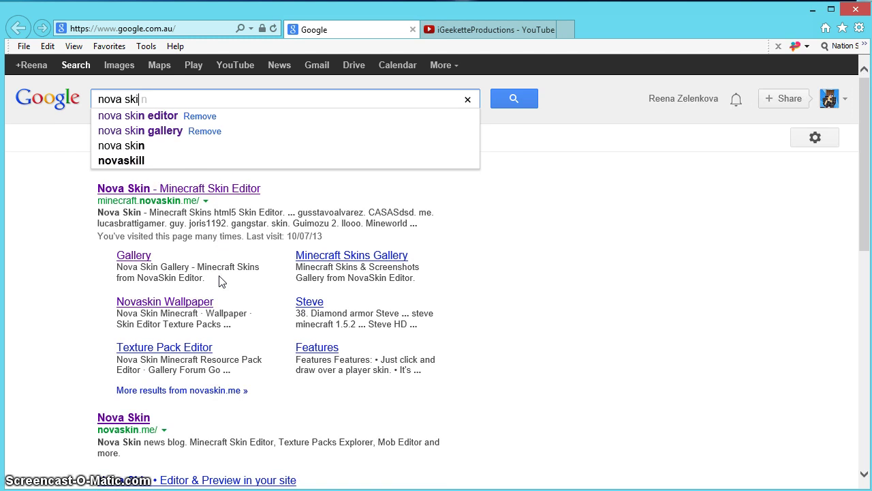
type("n")
key("BackSpace")
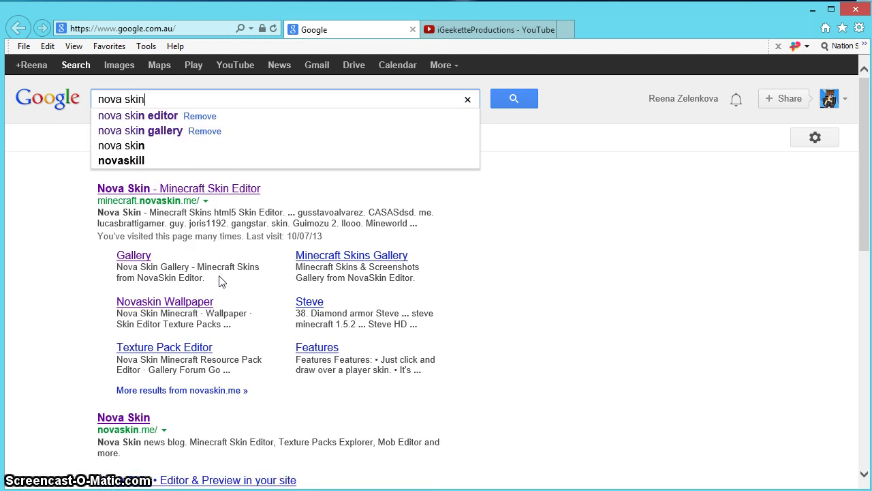
type("editor")
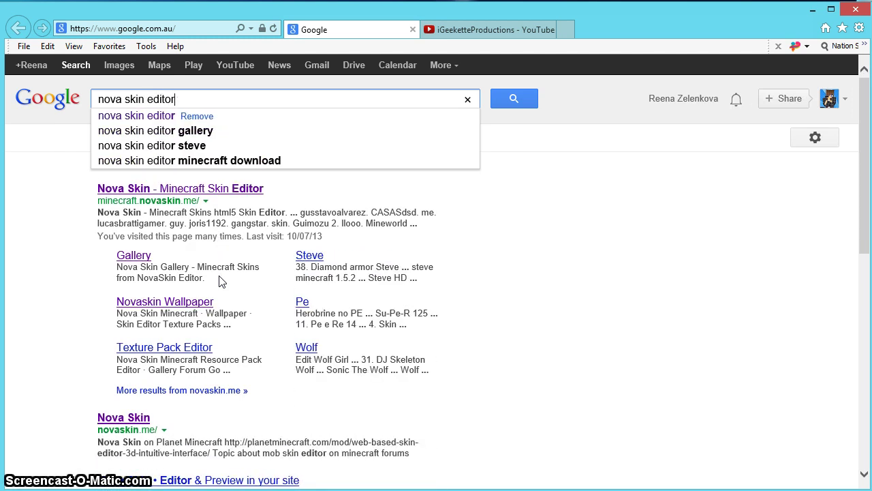
key("Return")
Open the Nova Skin editor and load the player's own skin found by name in the gallery
left_click(238, 190)
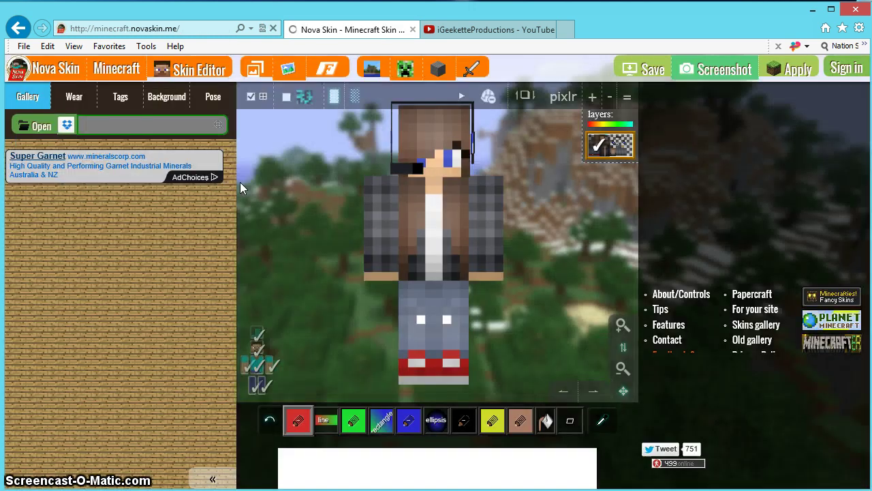
left_click(457, 240)
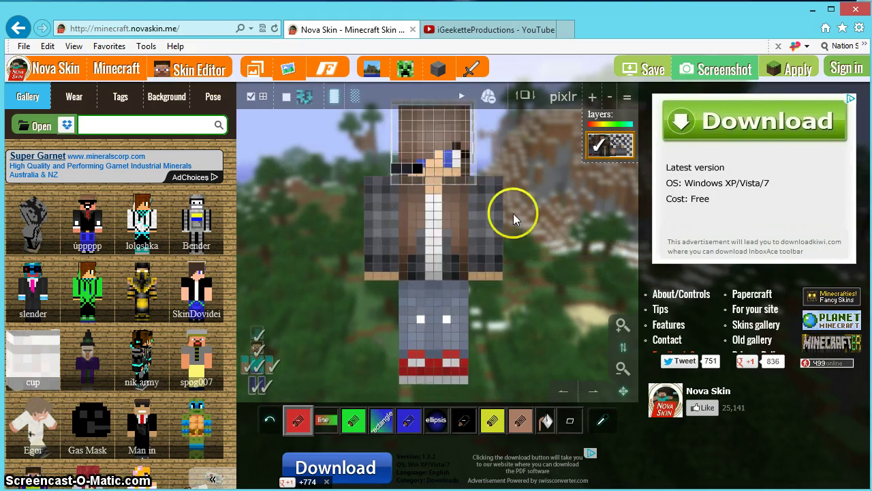
left_click(101, 126)
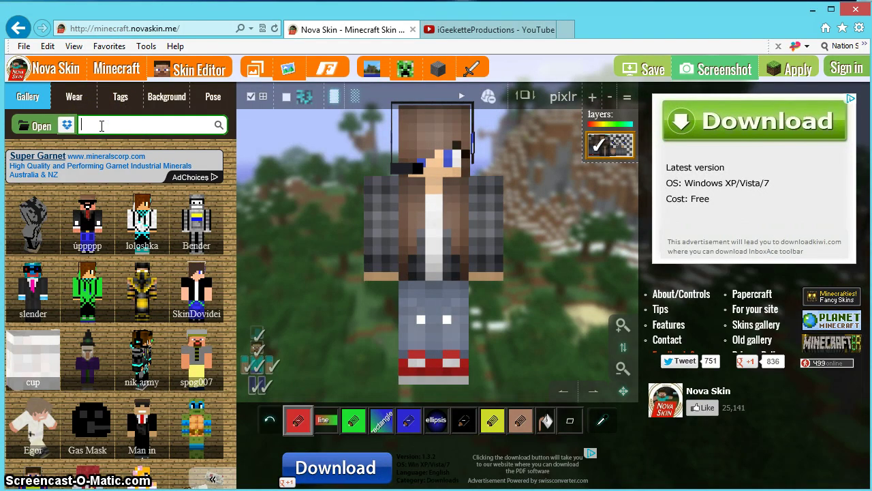
type("drdodool")
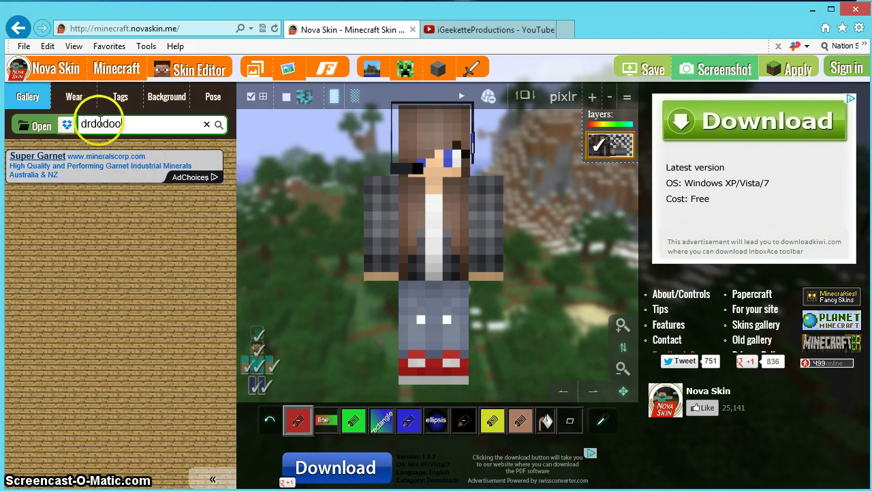
left_click(102, 123)
key("BackSpace")
type("oo")
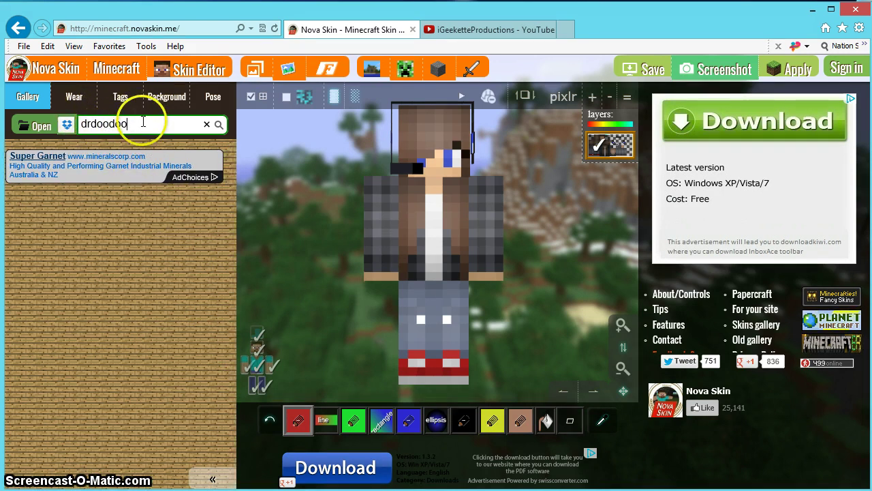
type("123")
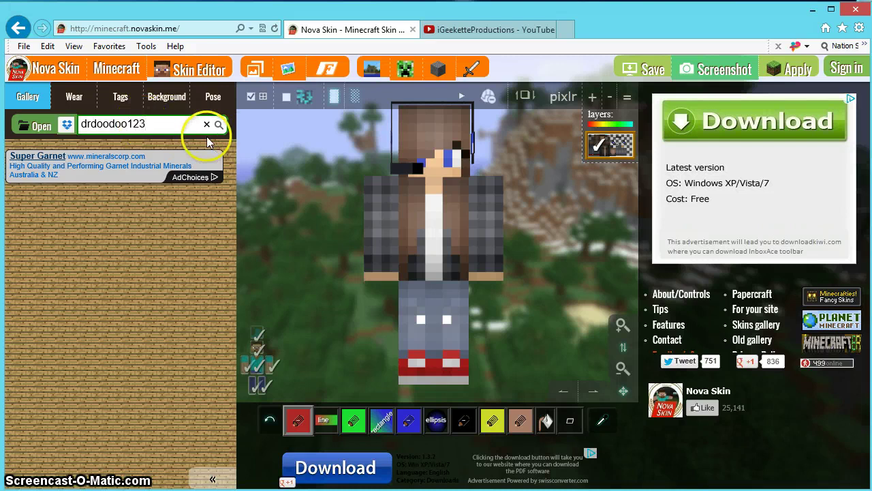
key("Return")
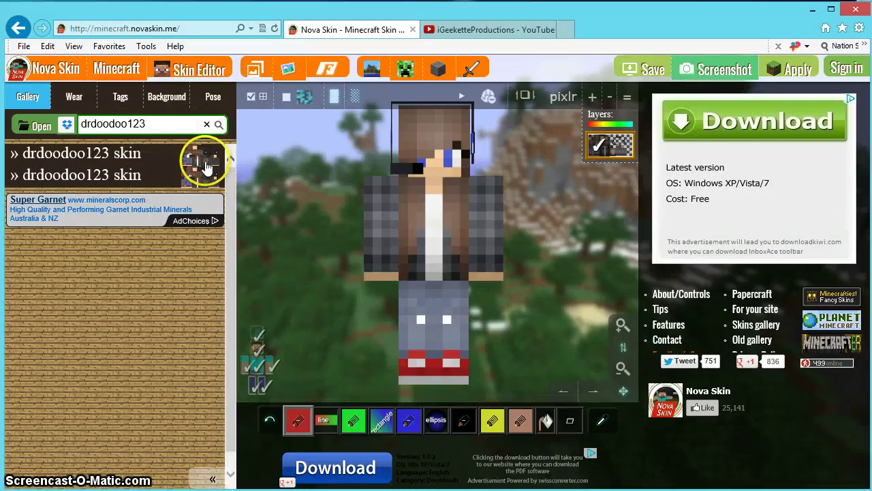
left_click(201, 162)
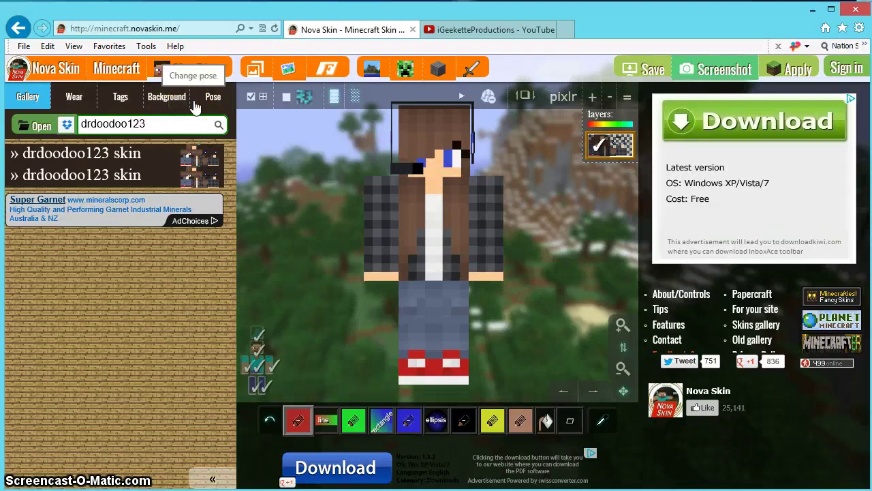
Add the Shadow 1 part and a hidden Red Varsity Jacket layer from the Wear list
left_click(83, 97)
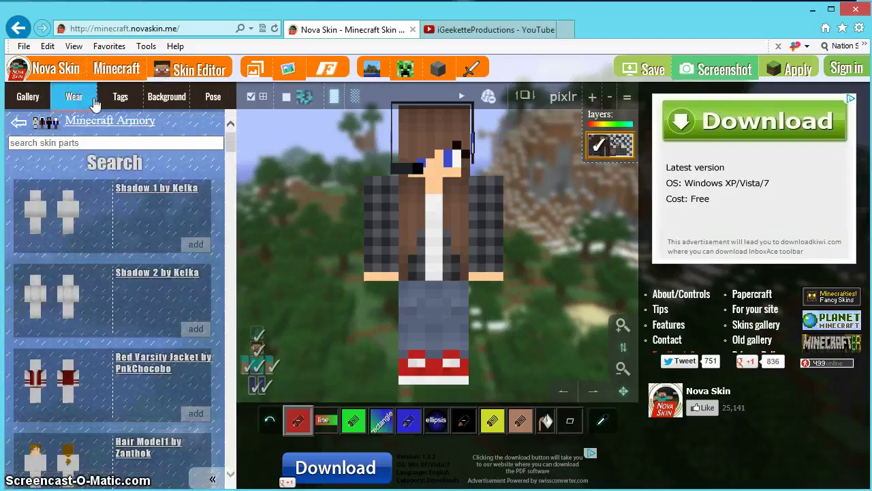
left_click(195, 245)
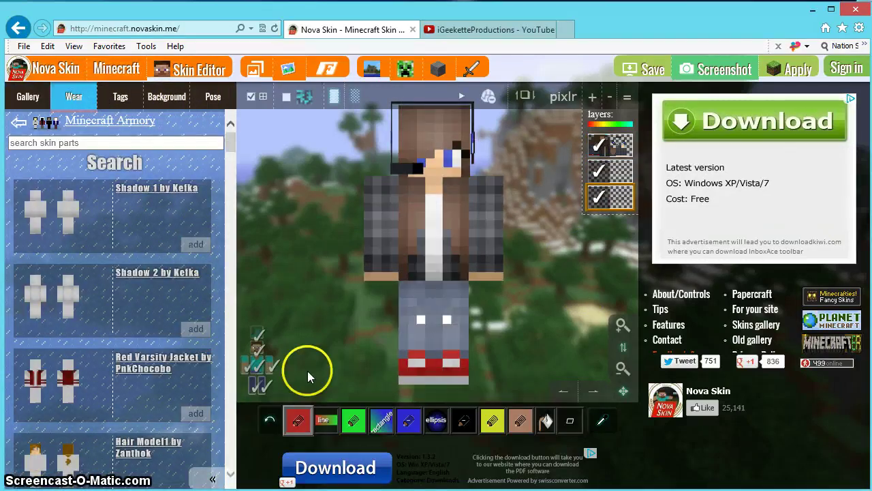
left_click(197, 414)
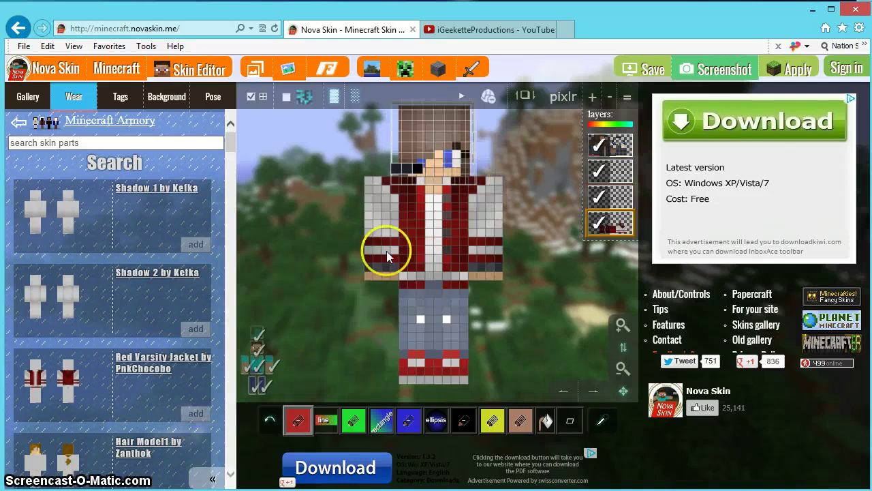
left_click(596, 222)
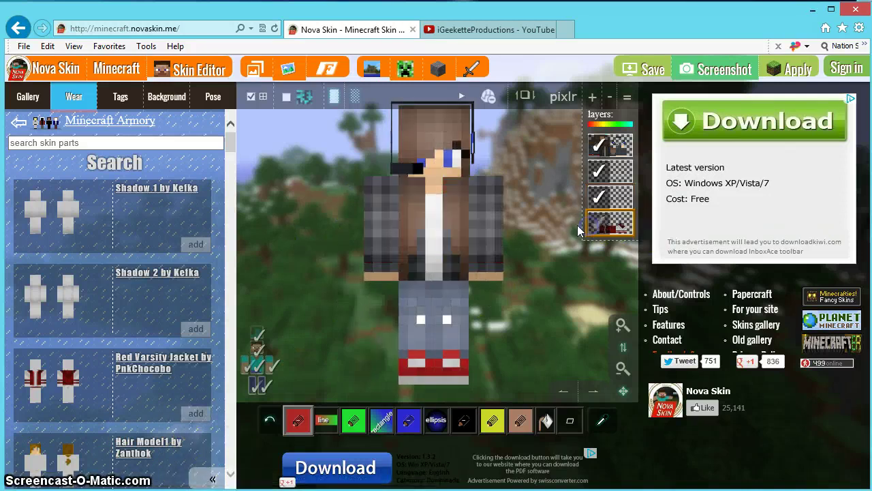
mouse_move(229, 142)
left_mouse_down()
mouse_move(238, 346)
mouse_move(229, 312)
mouse_move(229, 146)
mouse_move(238, 134)
left_mouse_up()
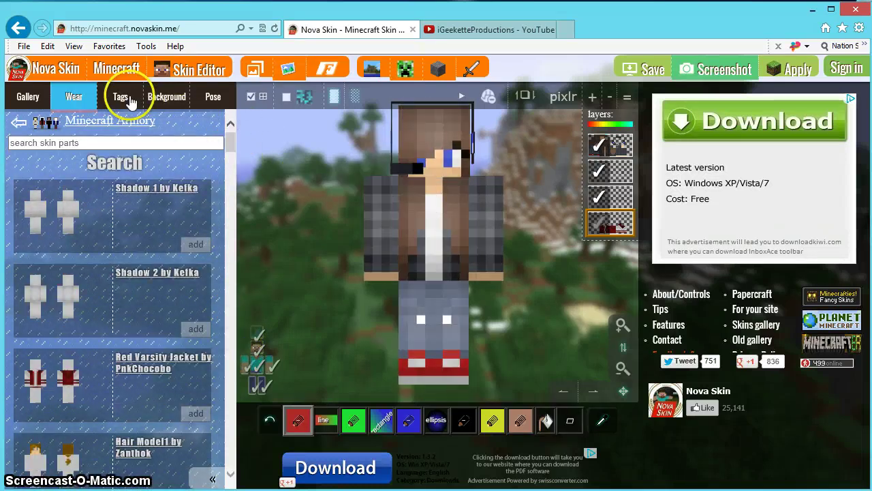
Look through the Tags and Background tabs, then bring up the pose options
left_click(127, 98)
left_click(167, 99)
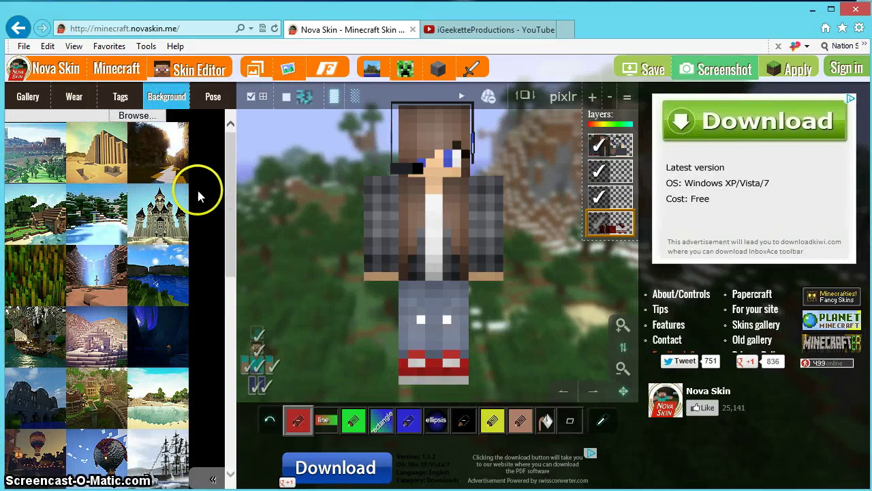
left_click(107, 293)
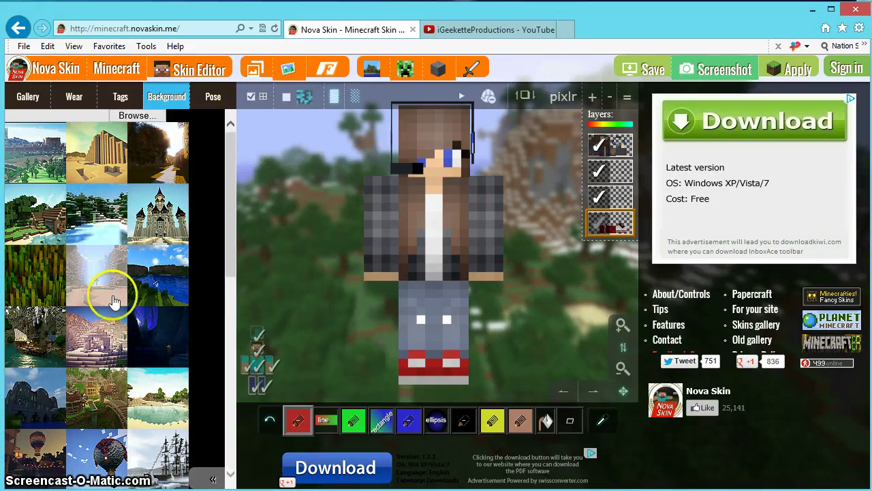
Try several preset poses and apply the sixth preset pose
left_click(213, 96)
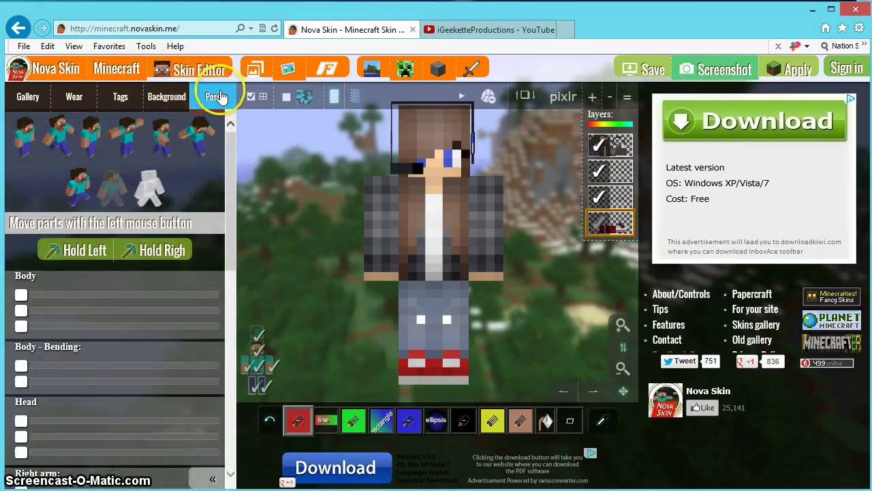
left_click(197, 134)
left_click(56, 132)
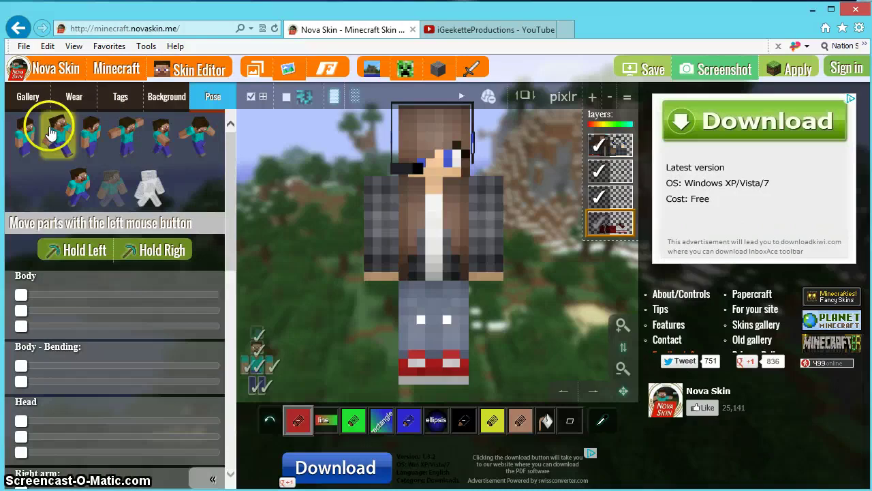
left_click(23, 132)
left_click(61, 133)
left_click(164, 131)
left_click(145, 135)
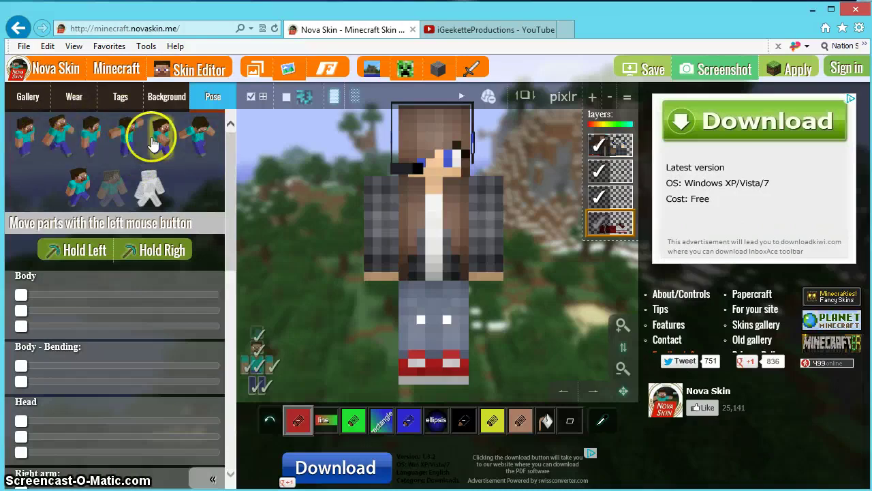
left_click(161, 131)
left_click_drag(468, 227, 461, 217)
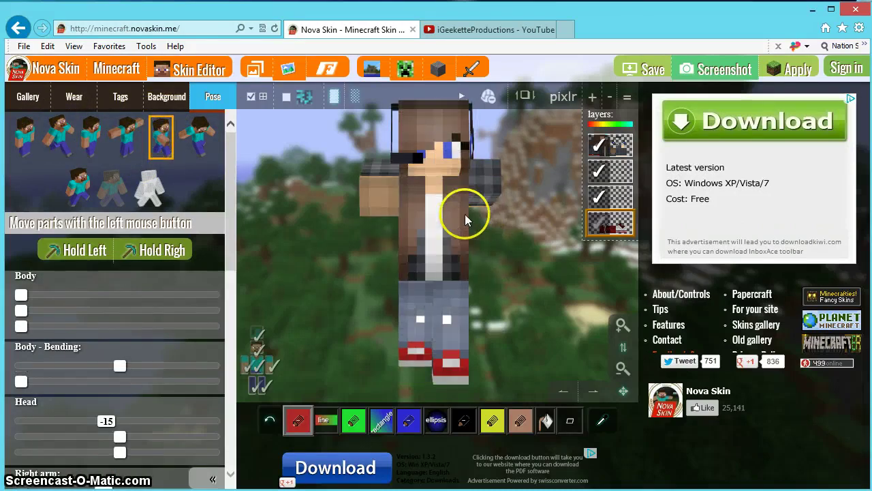
left_click(186, 142)
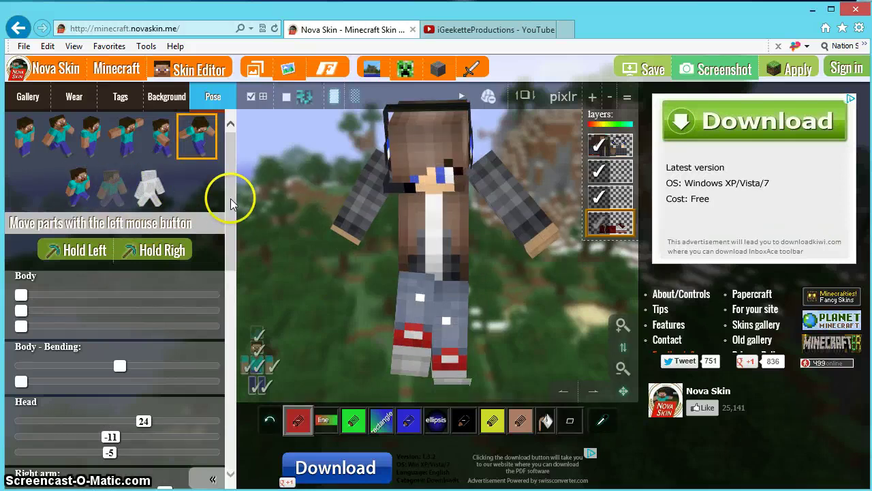
Turn the head to about 1, swing the right arm to -6, and bend it 0.2, -0.2
left_click_drag(230, 195, 224, 275)
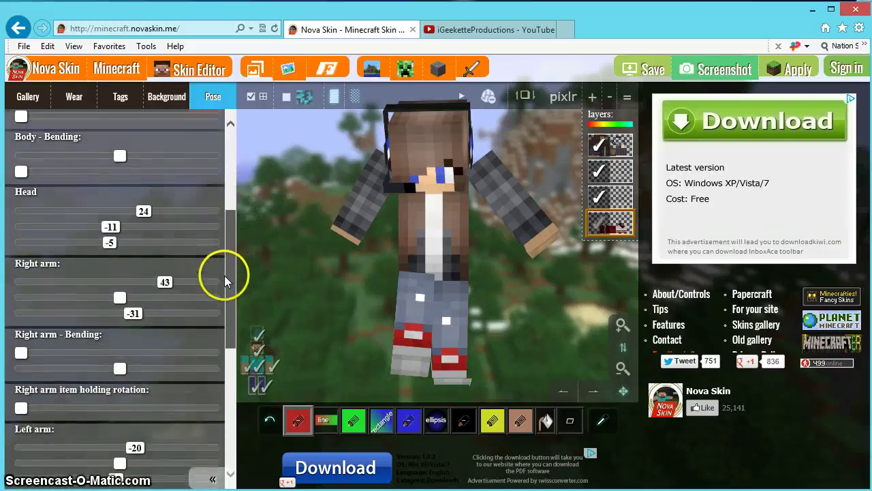
left_click(142, 212)
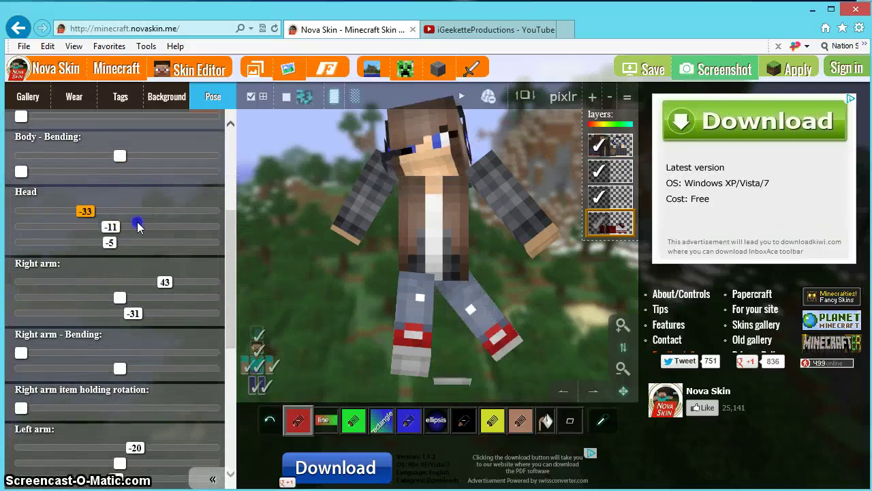
left_click_drag(143, 212, 99, 242)
left_click_drag(164, 282, 164, 327)
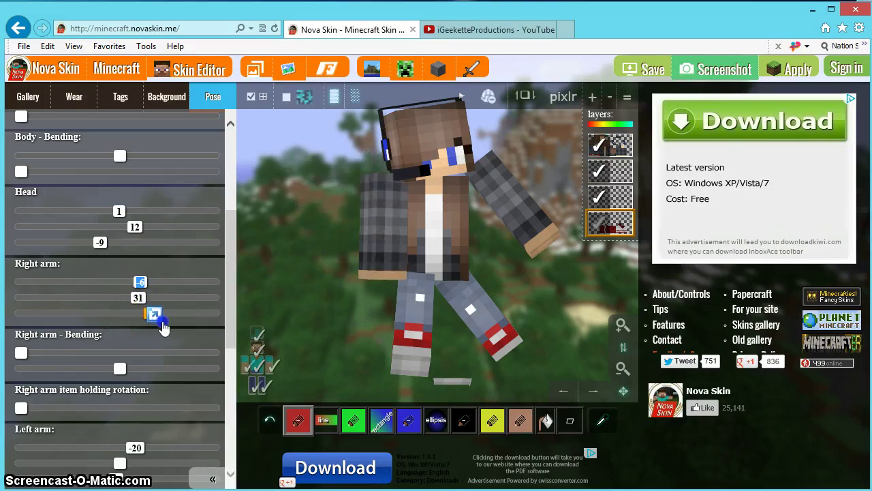
left_click_drag(22, 352, 63, 352)
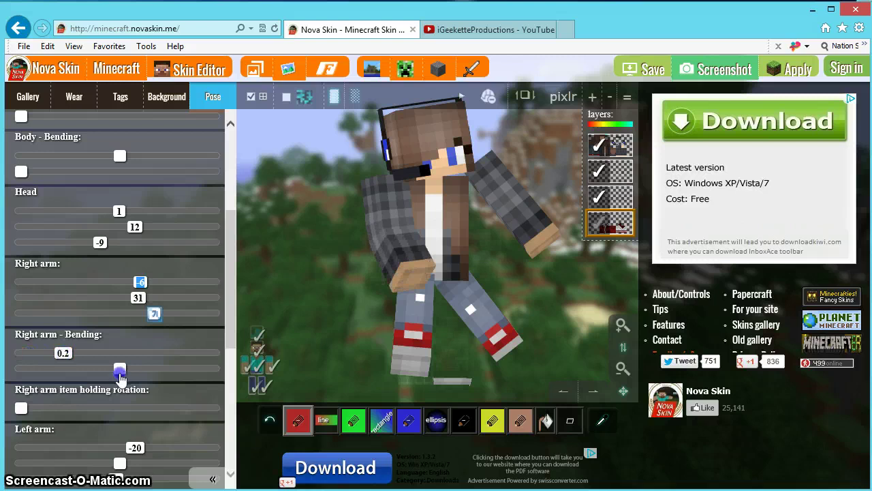
left_click_drag(119, 371, 103, 368)
left_click_drag(232, 325, 221, 370)
Check the right-hand item choices and close them without picking one
scroll(135, 221, "up", 8)
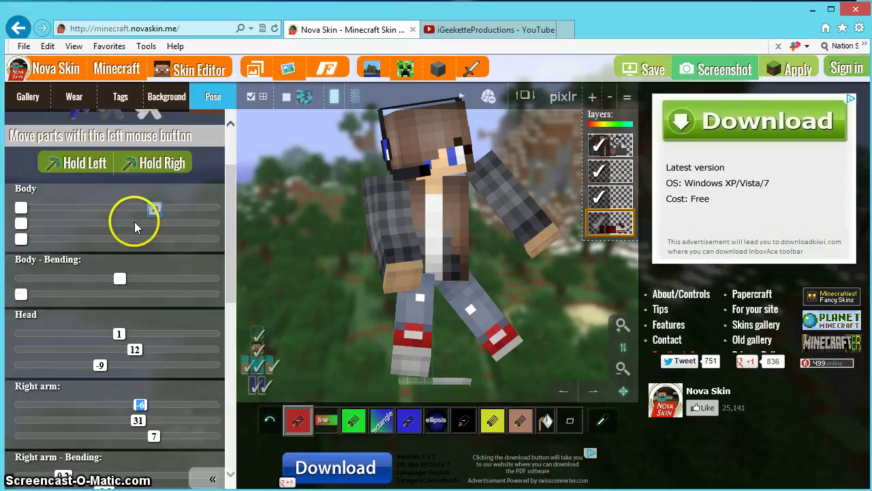
left_click(169, 249)
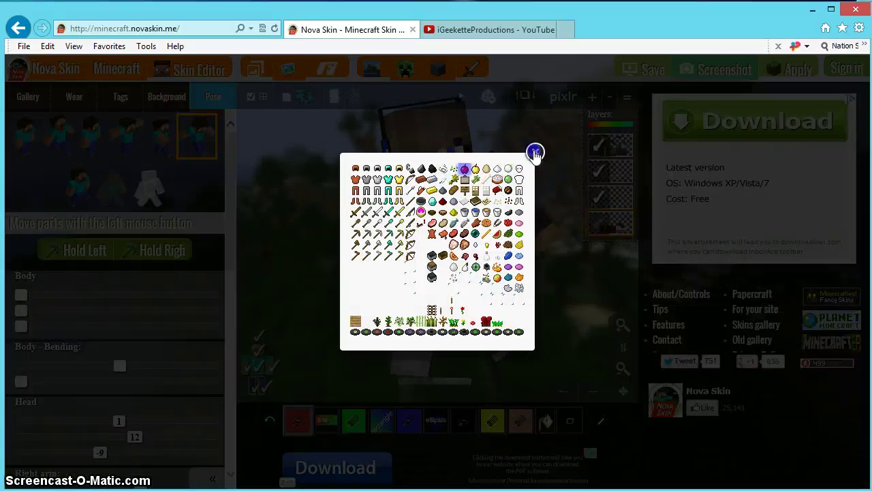
left_click(535, 151)
Set left arm item holding rotation to 50 and left-arm bending to 0.2 and -0.3
scroll(80, 308, "down", 3)
scroll(80, 308, "down", 3)
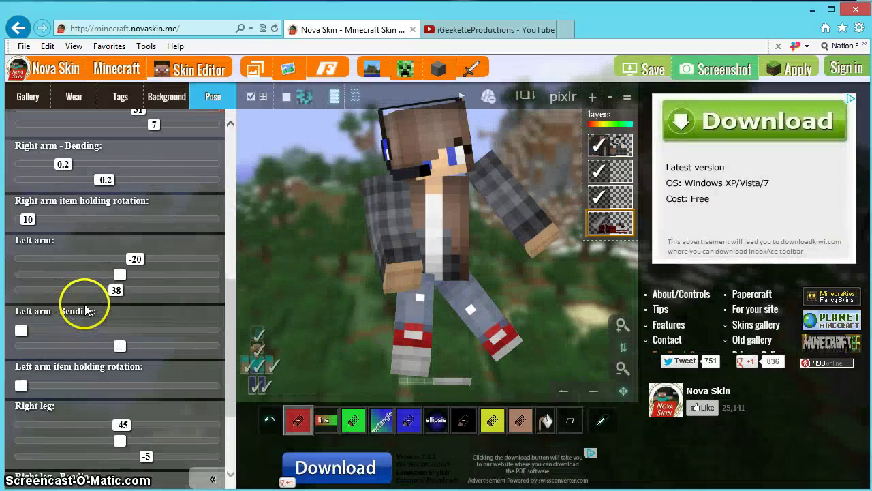
left_click_drag(22, 383, 50, 386)
left_click_drag(119, 347, 95, 346)
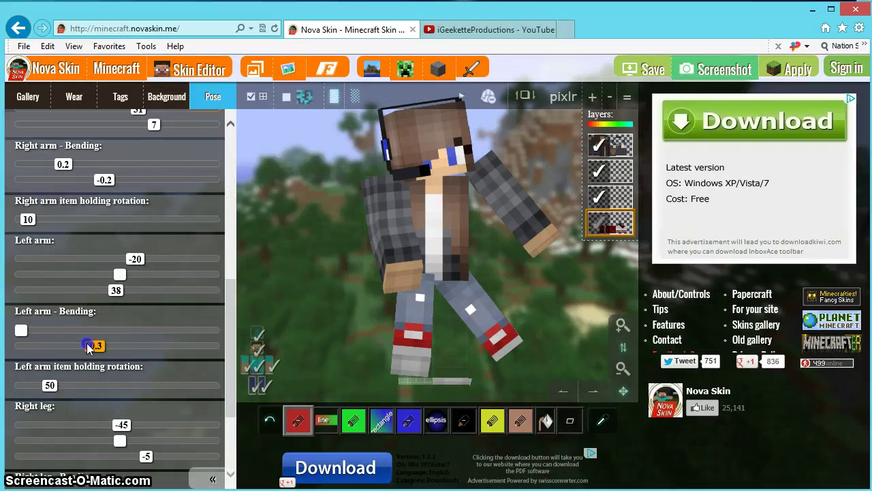
left_click_drag(22, 330, 63, 330)
scroll(139, 306, "down", 2)
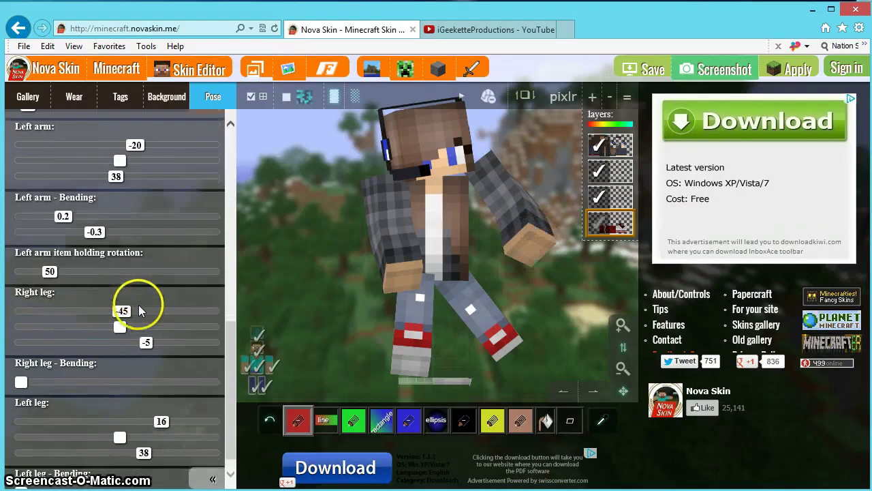
scroll(142, 303, "up", 4)
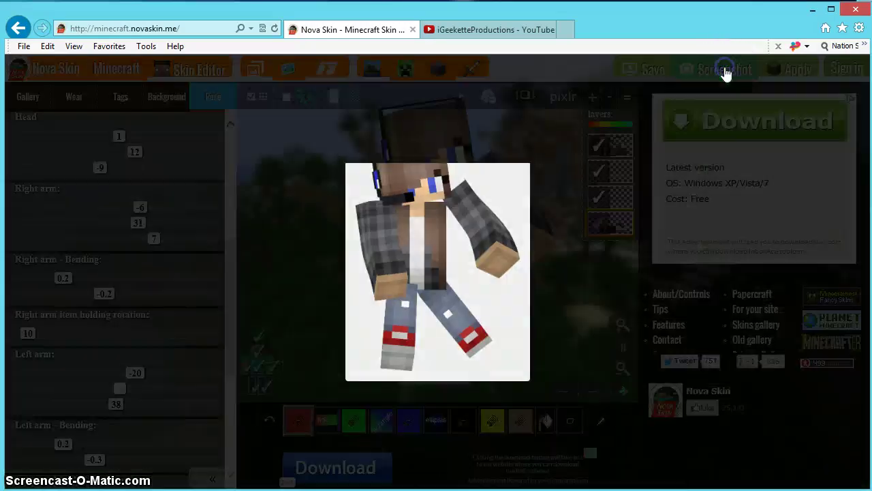
Take a screenshot of the posed skin and save it as PNG 'tutorial' in Pictures
left_click(727, 71)
right_click(435, 247)
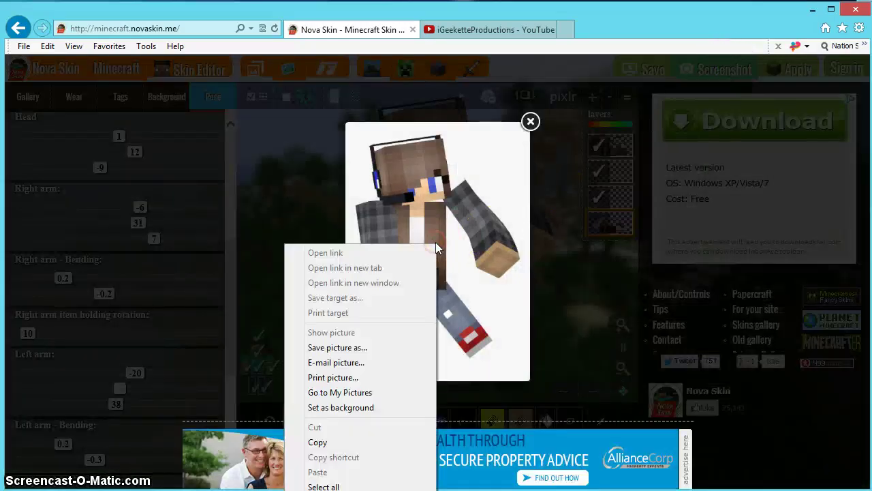
left_click(376, 347)
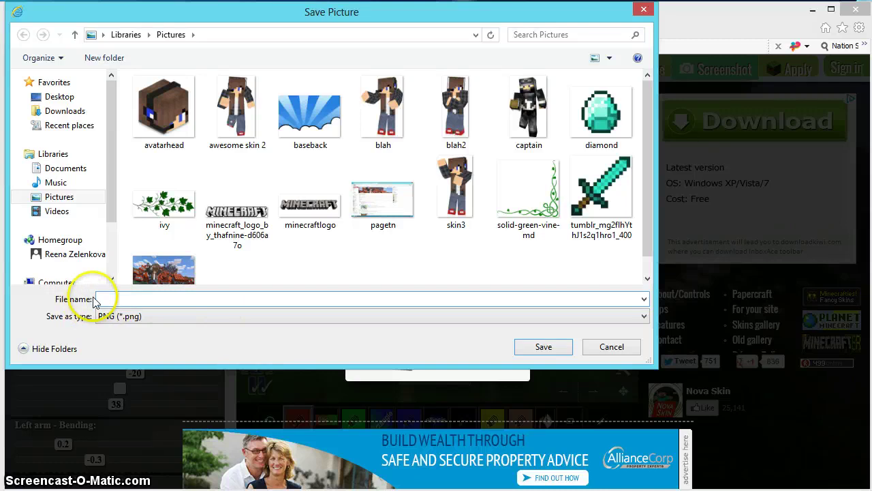
type("tutorial")
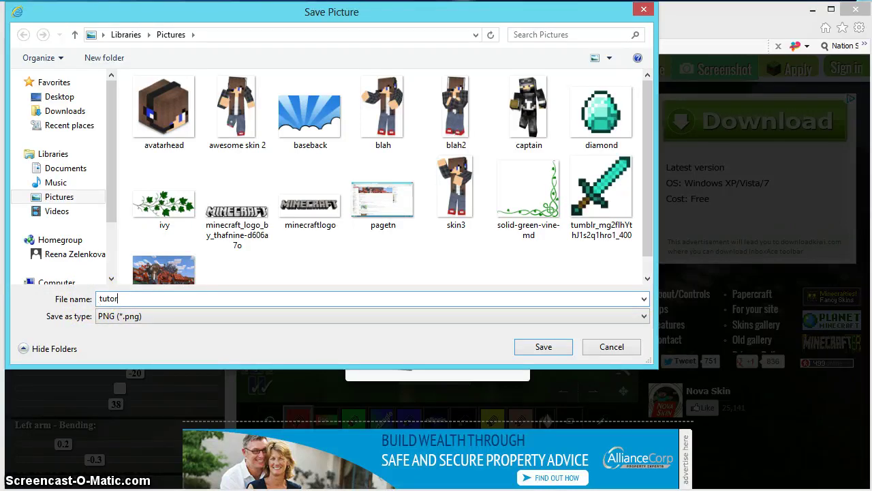
left_click(545, 346)
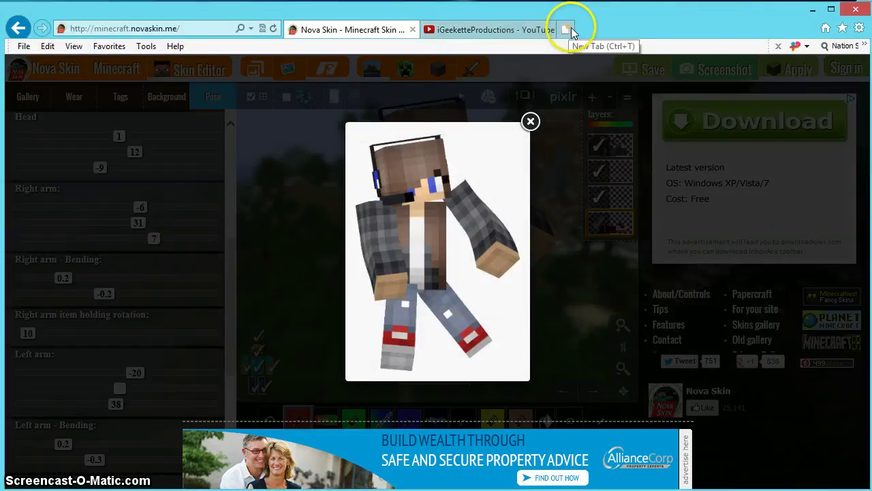
Search Google for pixlr in a new tab and launch the advanced Pixlr editor from pixlr.com
left_click(567, 30)
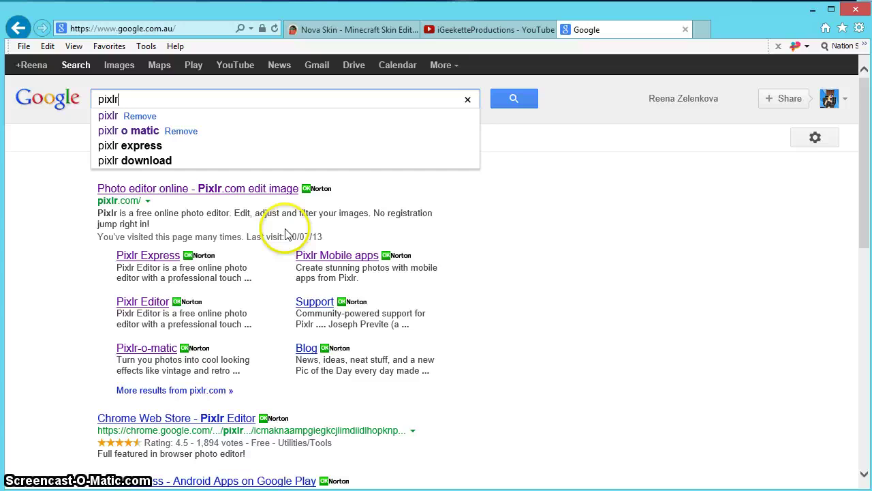
key("Return")
left_click(234, 194)
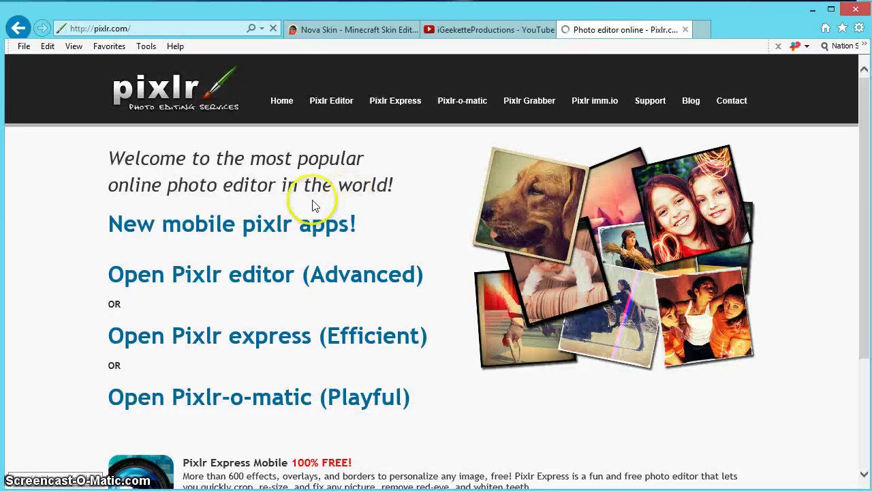
left_click(337, 274)
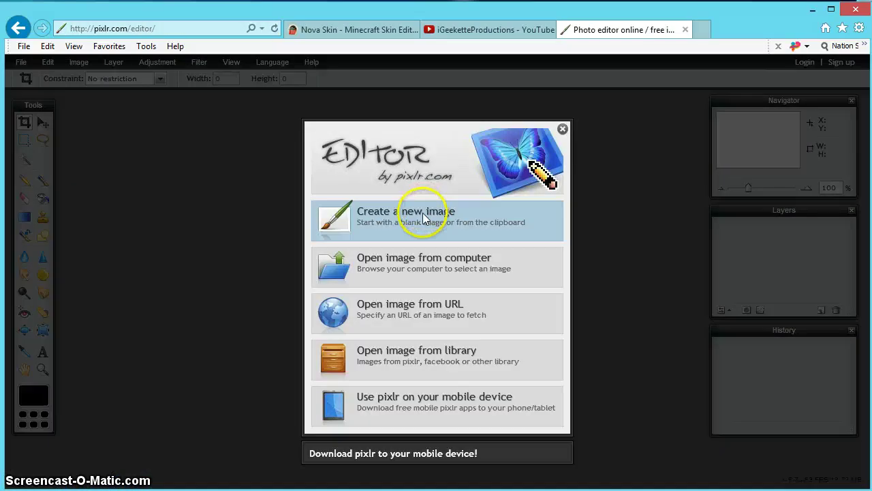
Create a blank Untitled image with width and height both 280 px
left_click(423, 218)
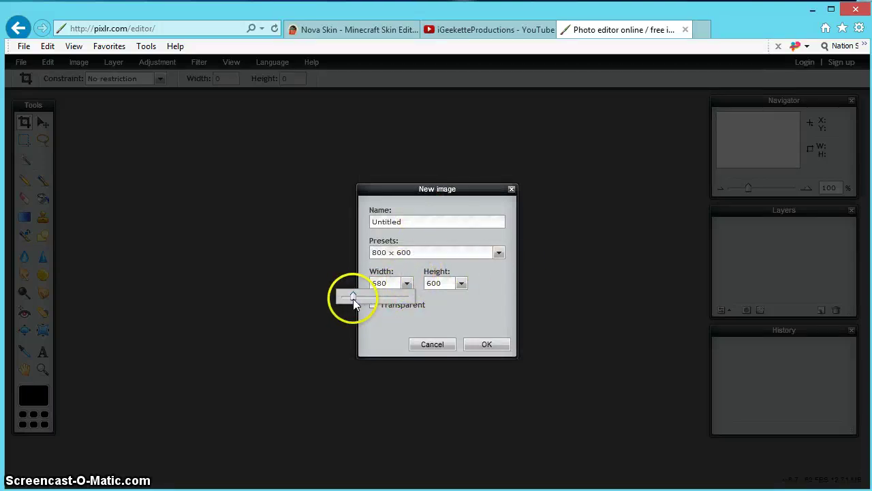
left_click_drag(350, 299, 346, 300)
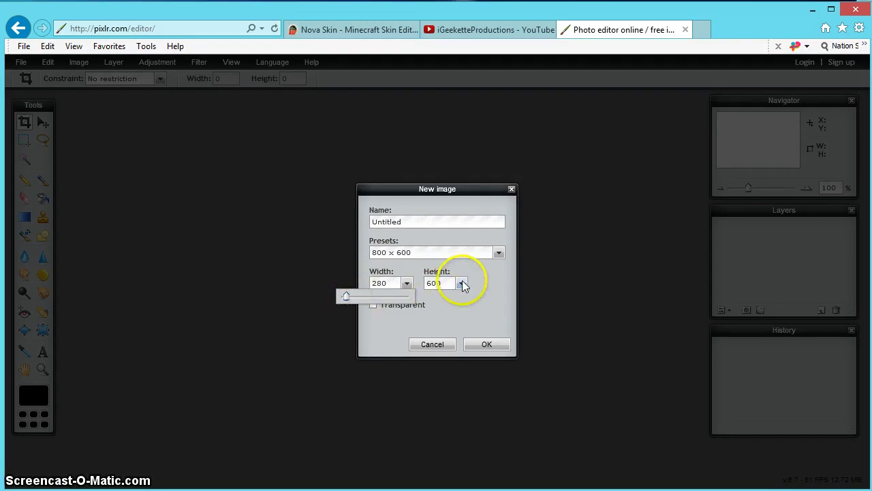
left_click_drag(462, 282, 399, 296)
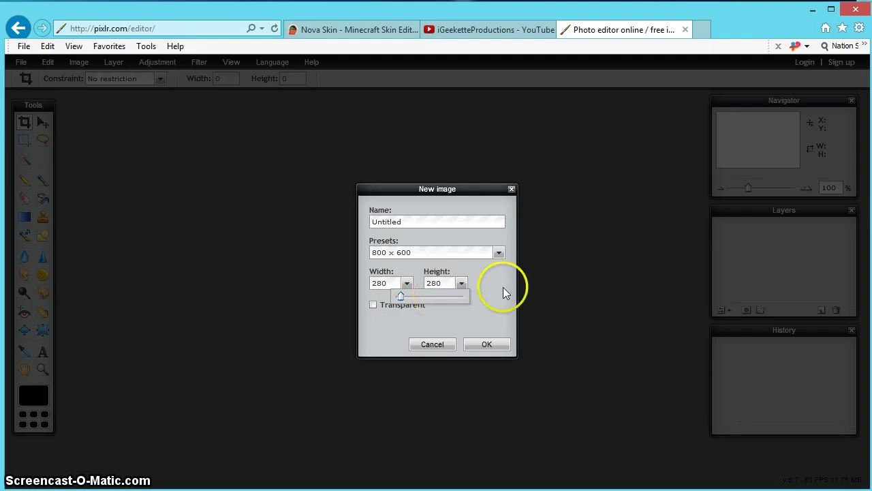
left_click(496, 346)
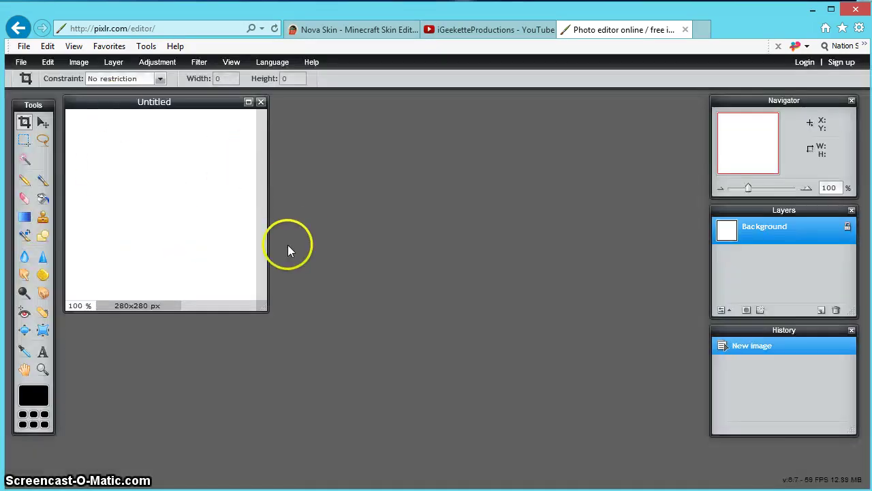
Open the light-blue backing1 picture from the Pictures folder
left_click(21, 62)
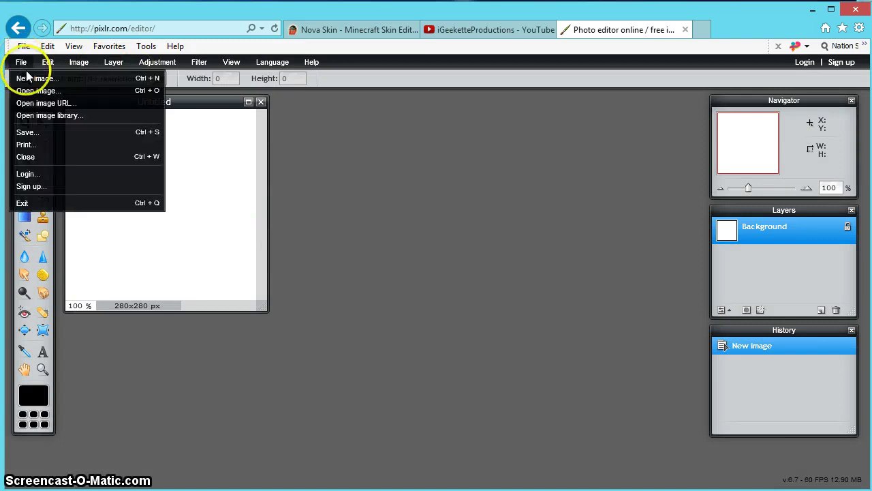
left_click(45, 68)
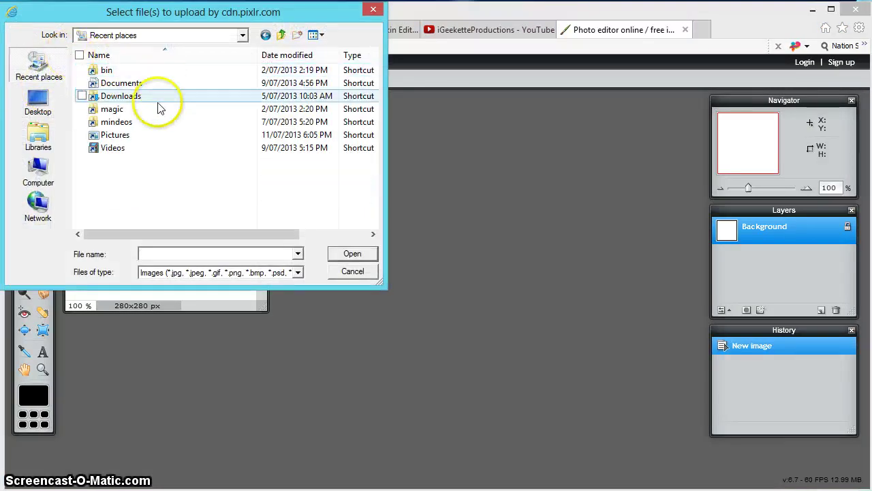
double_click(111, 135)
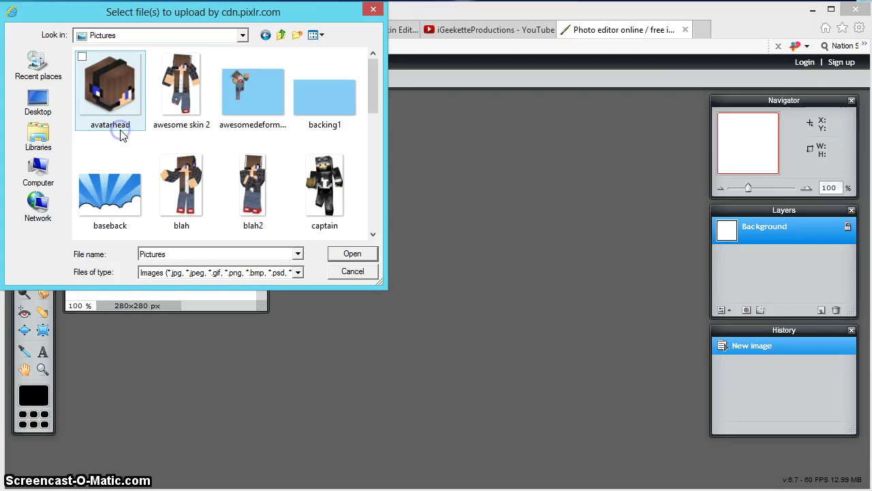
left_click(340, 113)
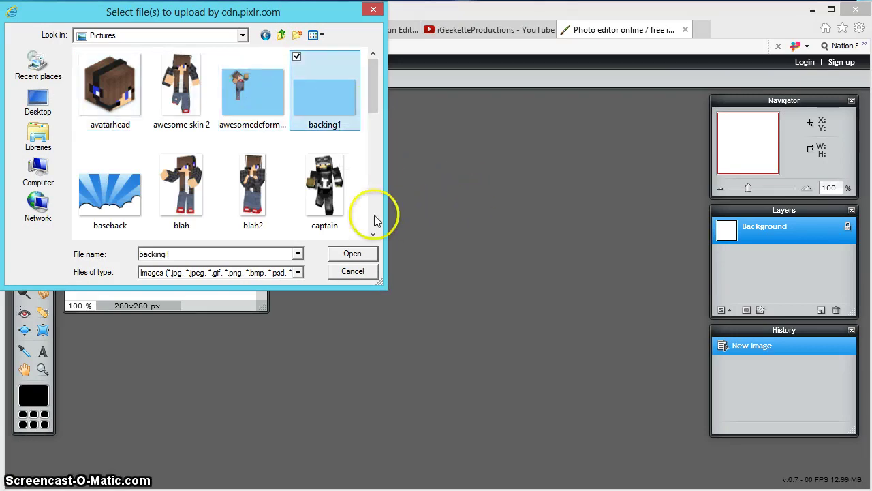
left_click(352, 253)
Copy backing1's layer into the Untitled image, then close backing1
left_click_drag(399, 116, 506, 108)
left_click_drag(800, 237, 125, 216)
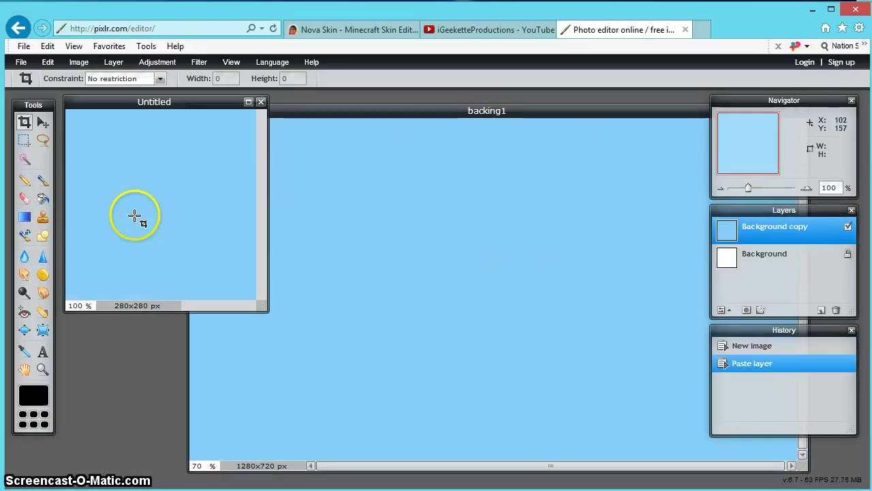
left_click_drag(439, 115, 194, 160)
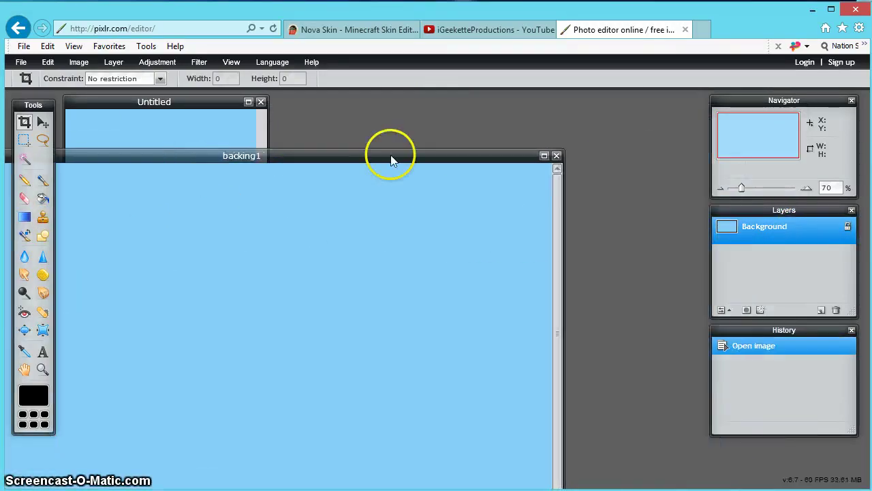
left_click(557, 156)
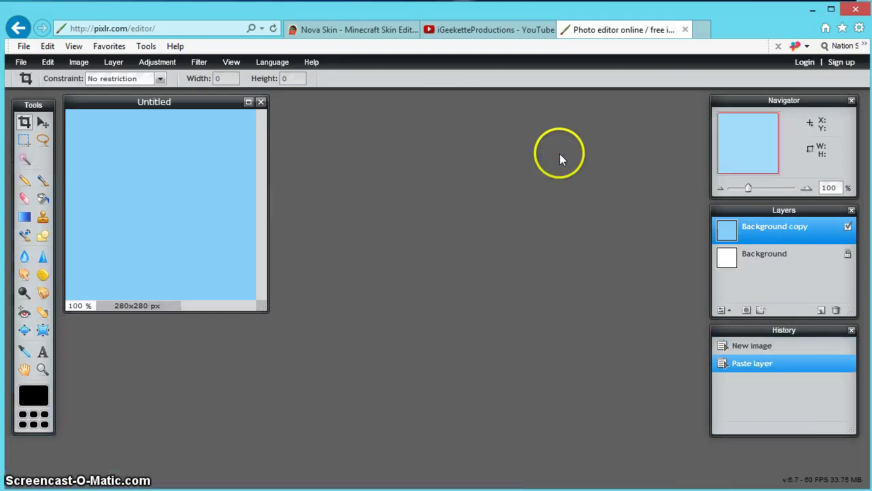
Open the tutorial skin image from the Pictures folder
left_click(21, 62)
left_click(34, 88)
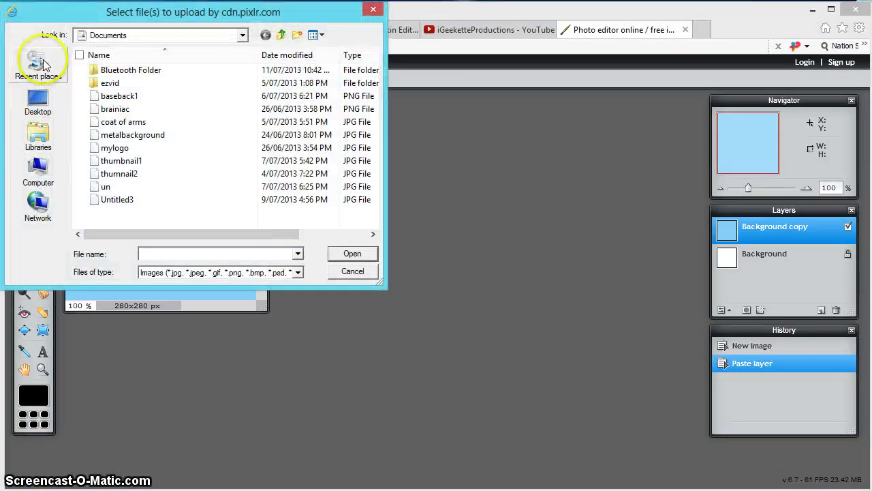
left_click(39, 63)
double_click(139, 135)
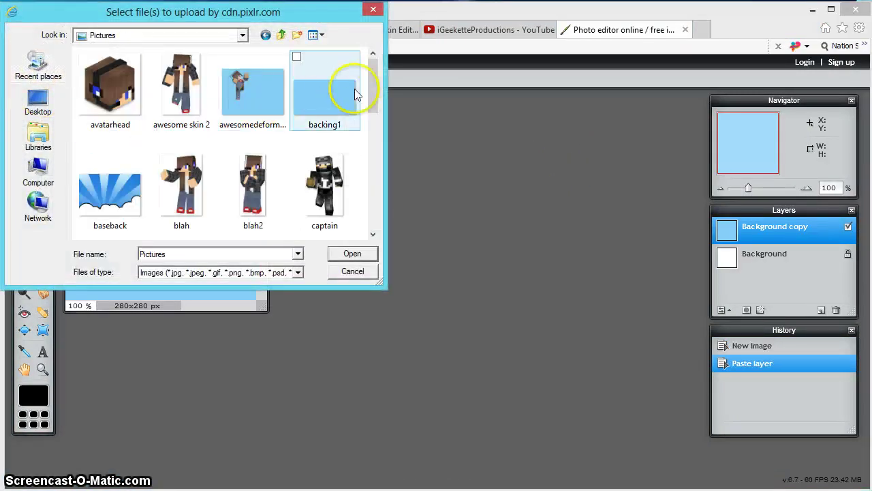
left_click_drag(375, 96, 388, 217)
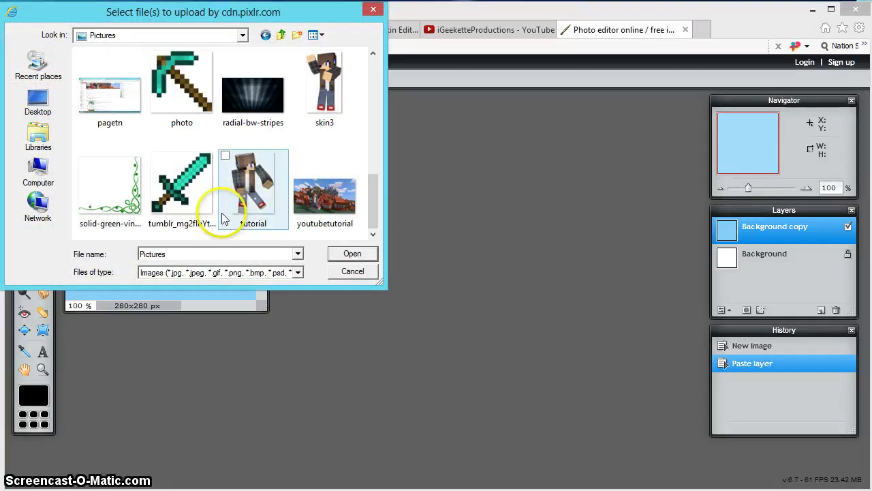
left_click(242, 186)
left_click(351, 253)
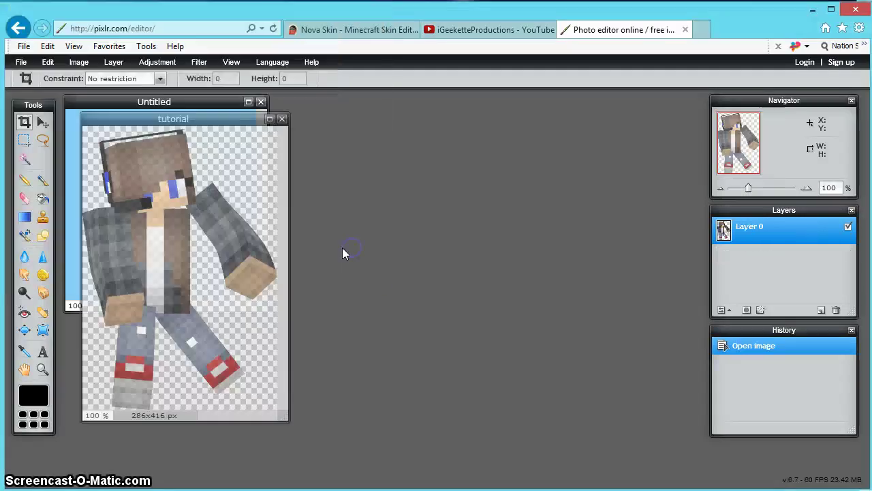
Copy the skin layer onto the Untitled canvas, close tutorial, and position head and torso to fill the canvas
left_click_drag(216, 120, 551, 120)
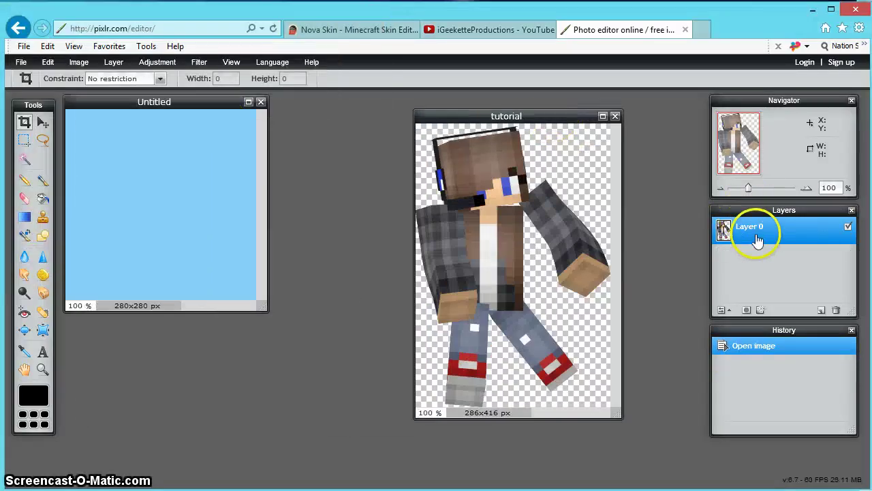
left_click_drag(756, 238, 132, 238)
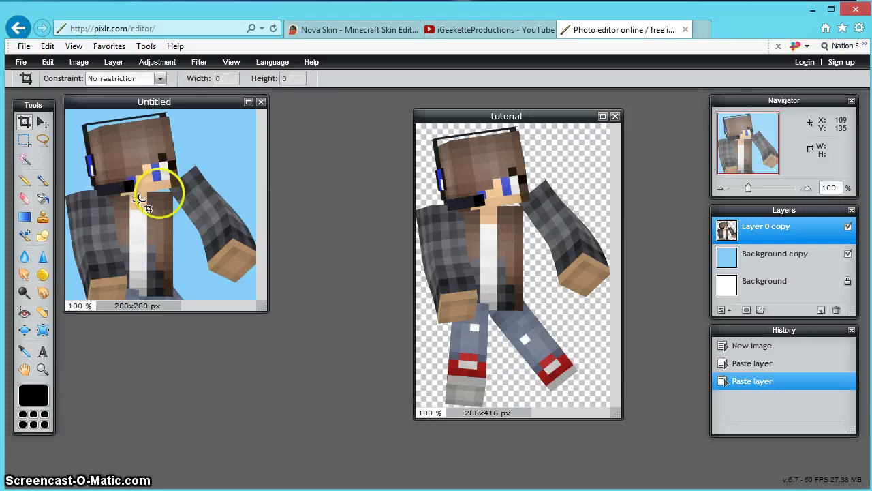
left_click(614, 117)
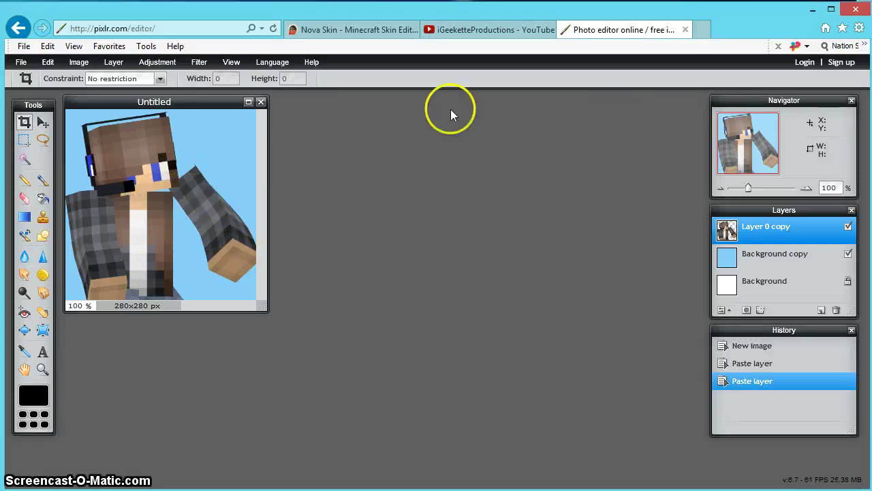
left_click(42, 122)
left_click_drag(119, 170, 167, 189)
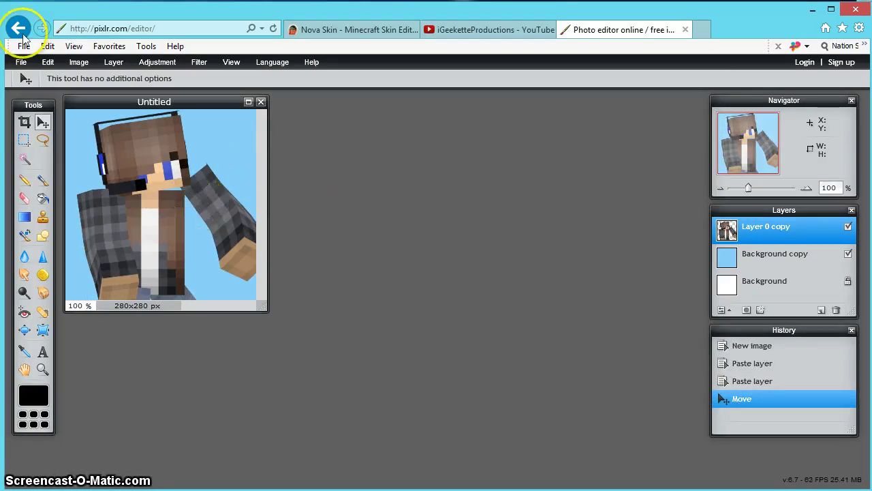
Save the image as the JPEG 'tutu' at quality 80 in the Pictures folder
left_click(21, 62)
left_click(30, 128)
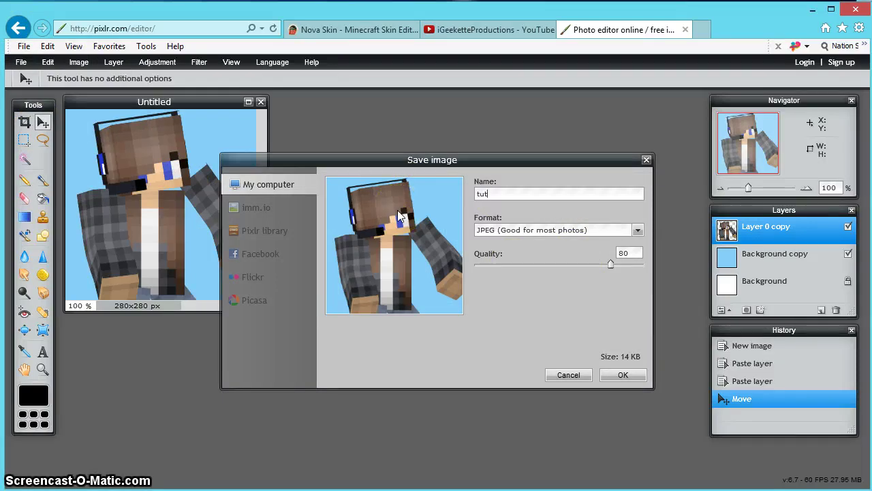
left_click(634, 370)
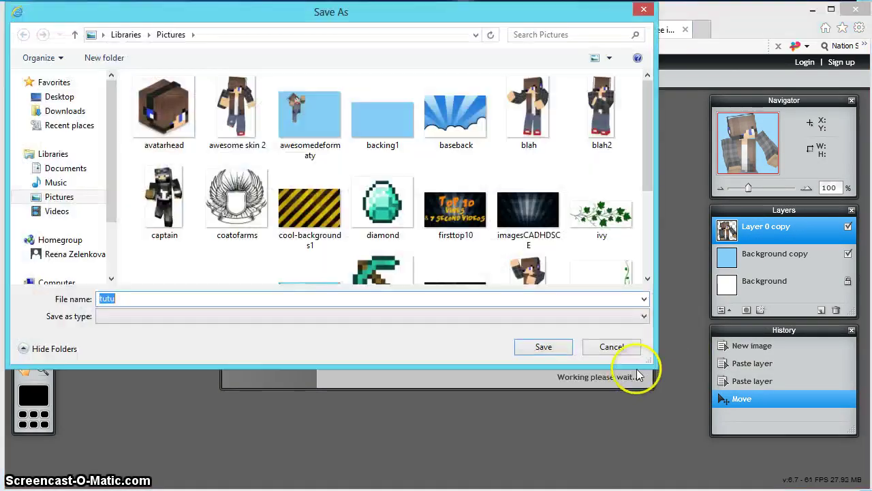
left_click(543, 349)
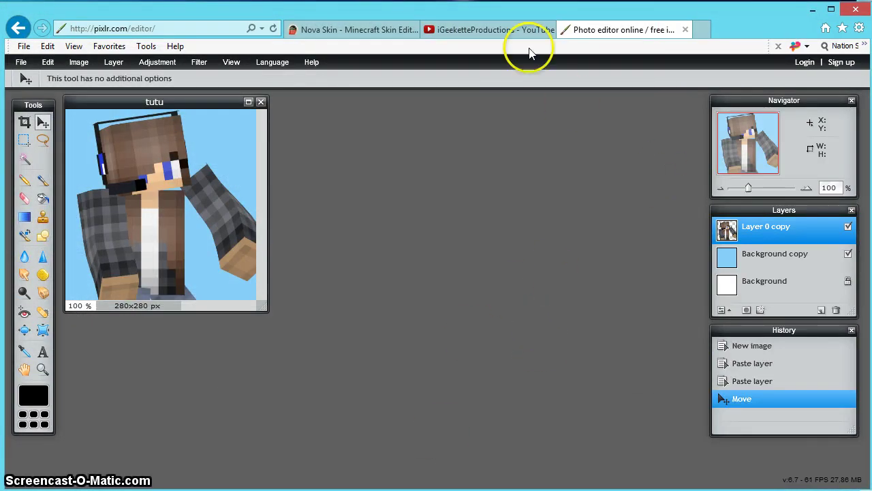
Edit the YouTube channel icon and continue to Google+'s profile photo upload dialog
left_click(482, 30)
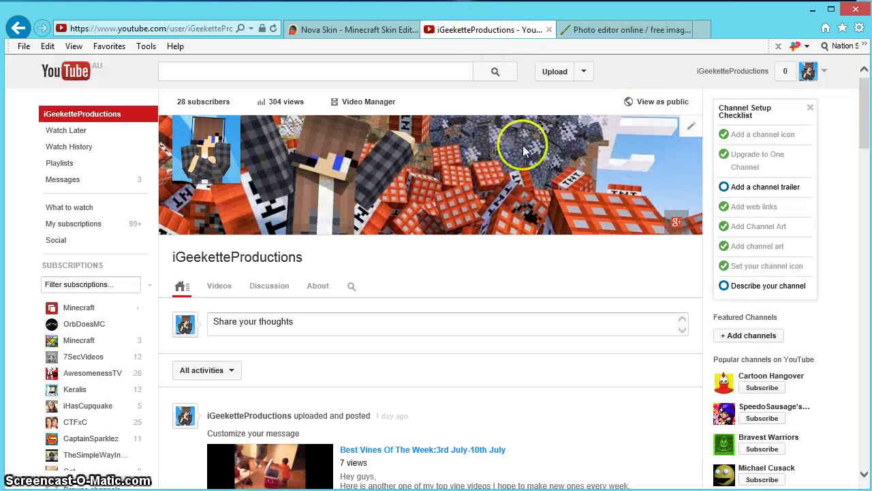
mouse_move(234, 136)
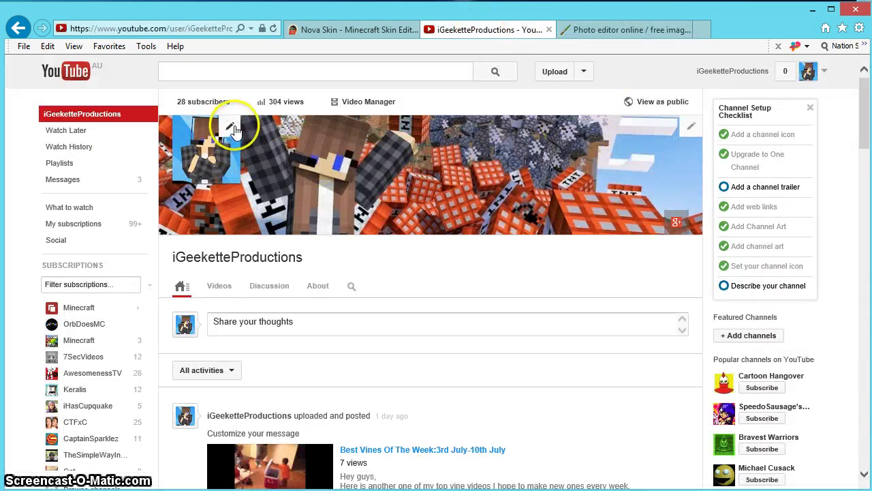
left_click(232, 129)
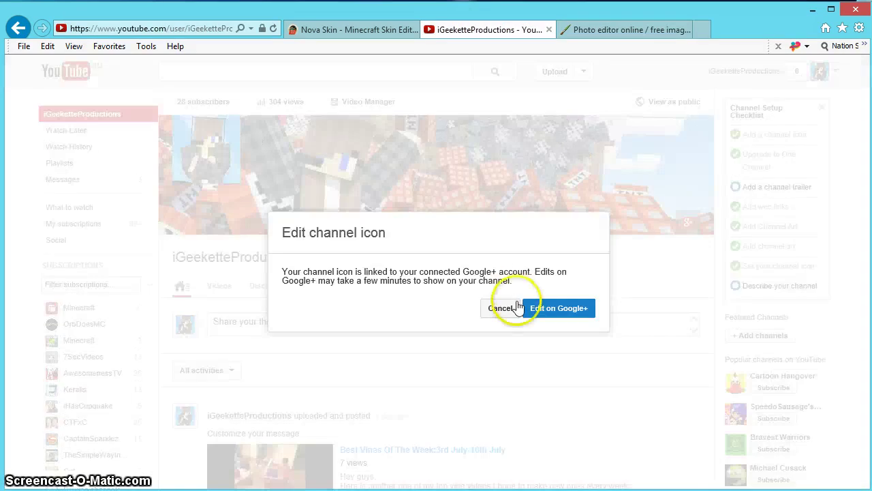
left_click(552, 307)
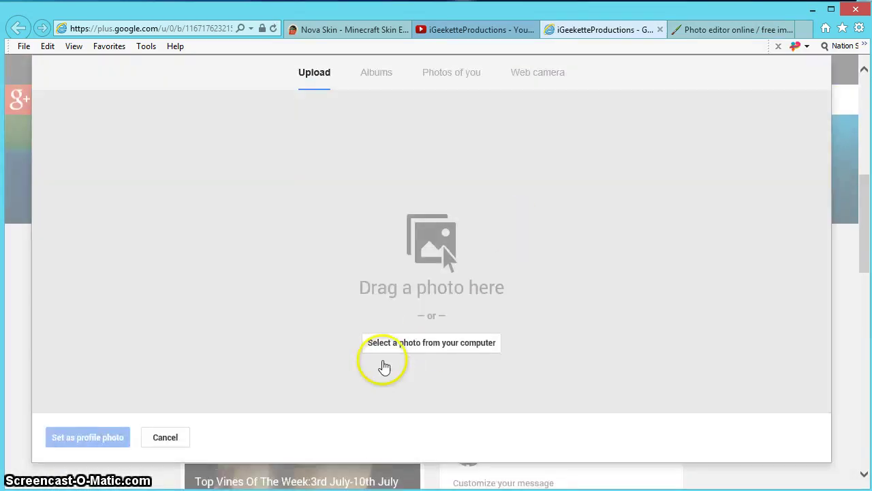
Upload tutu.jpg from the computer as the new profile photo
left_click(407, 343)
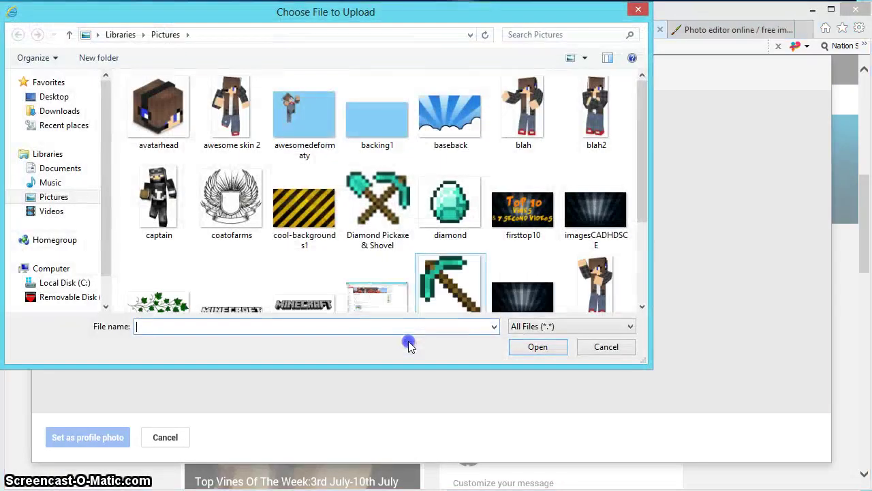
type("tutu")
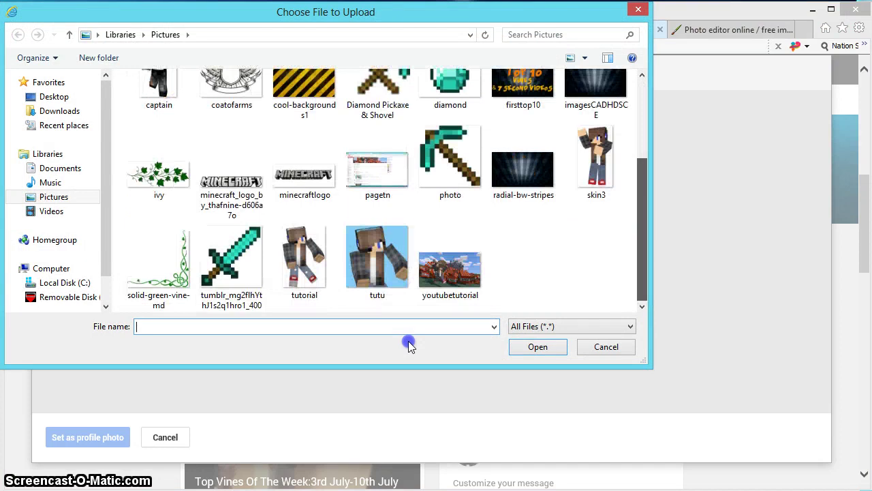
left_click(536, 346)
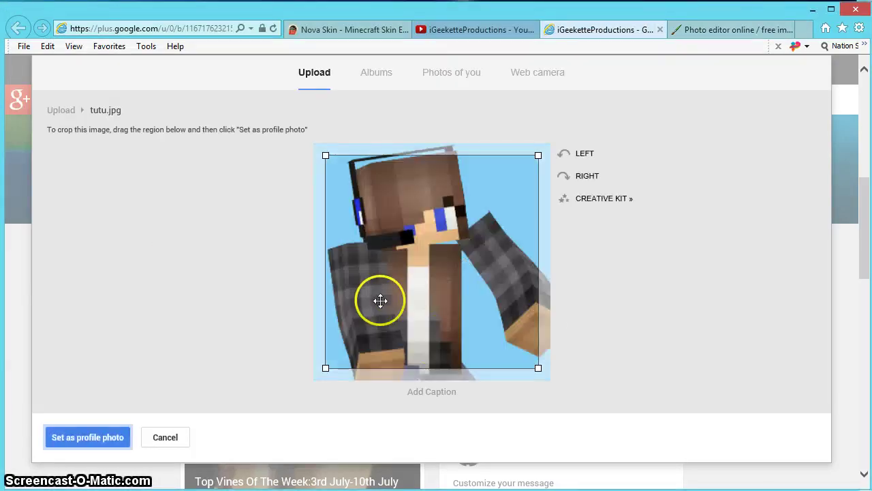
Adjust the square crop over the skin's head and torso and set it as profile photo
left_click(538, 367)
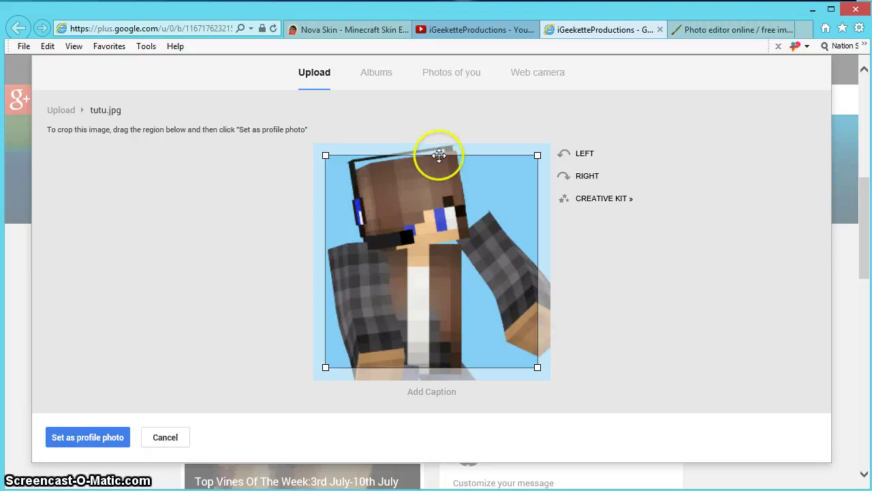
mouse_move(440, 155)
left_mouse_down()
mouse_move(440, 141)
mouse_move(450, 148)
left_mouse_up()
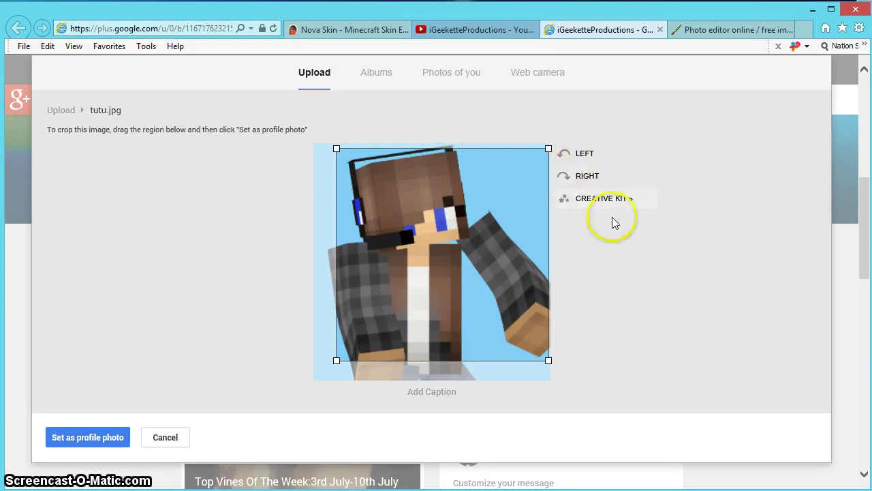
left_click(95, 444)
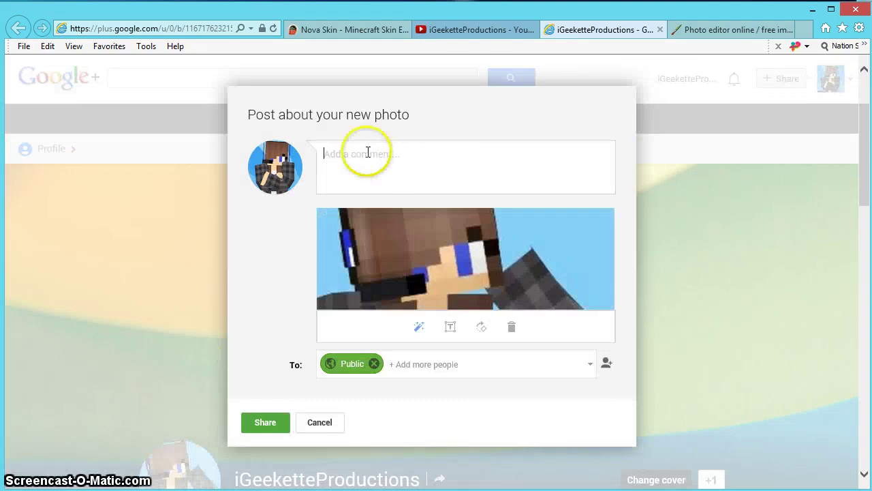
Cancel the new-photo post and scroll the profile page to view the Minecraft skin avatar
left_click(538, 151)
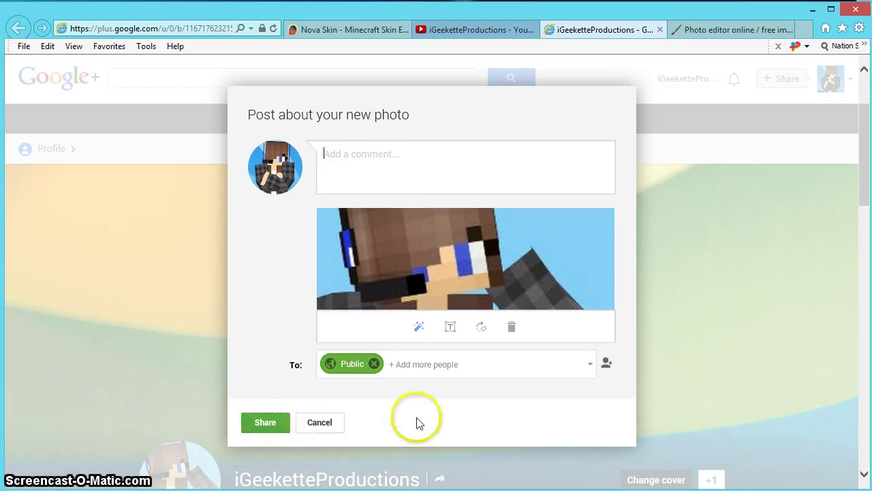
left_click(321, 424)
scroll(534, 306, "down", 2)
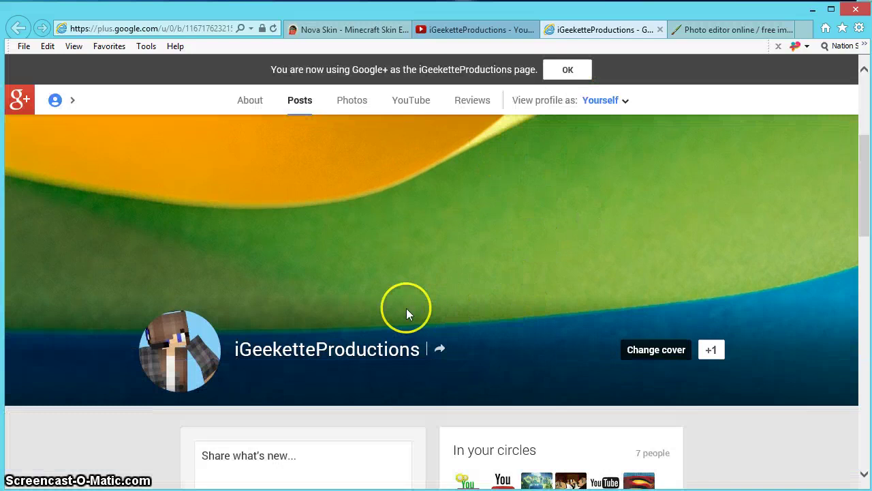
scroll(407, 310, "up", 1)
scroll(364, 301, "down", 2)
scroll(365, 301, "up", 3)
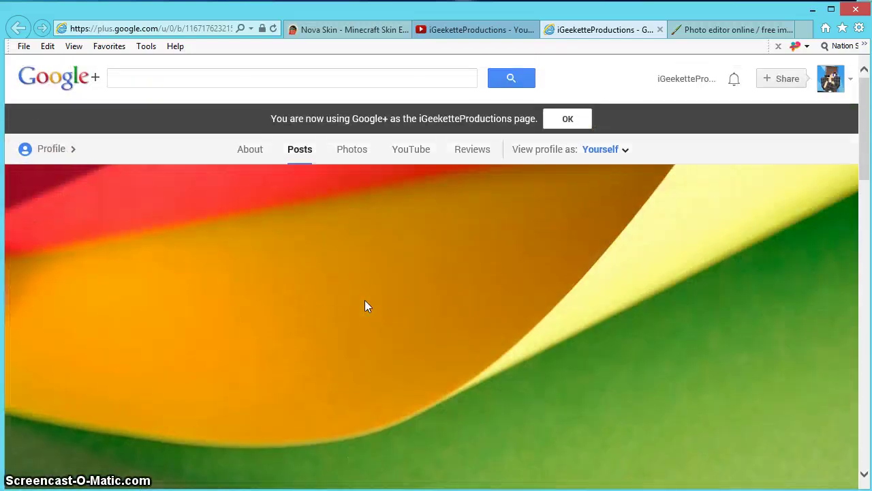
scroll(364, 304, "down", 2)
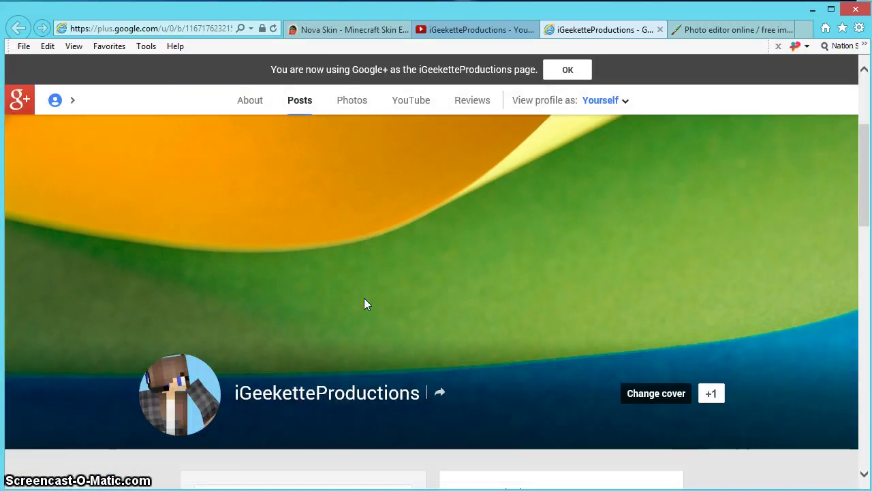
scroll(365, 304, "down", 8)
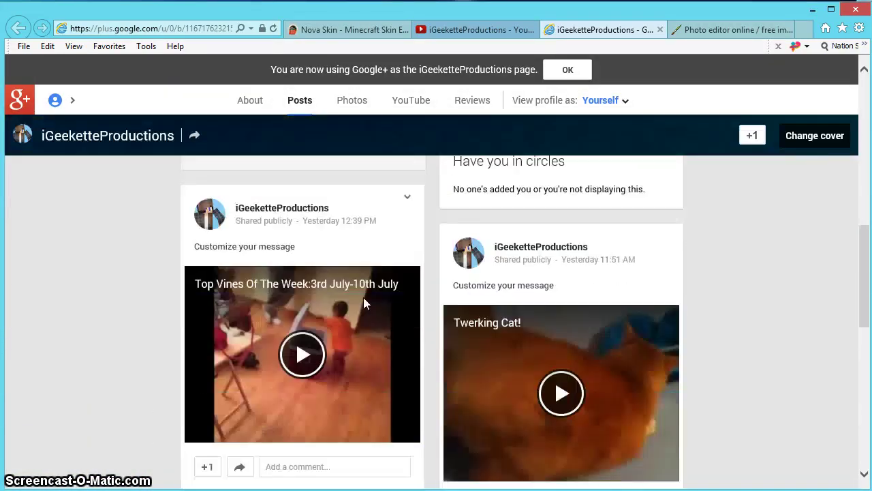
scroll(365, 303, "up", 8)
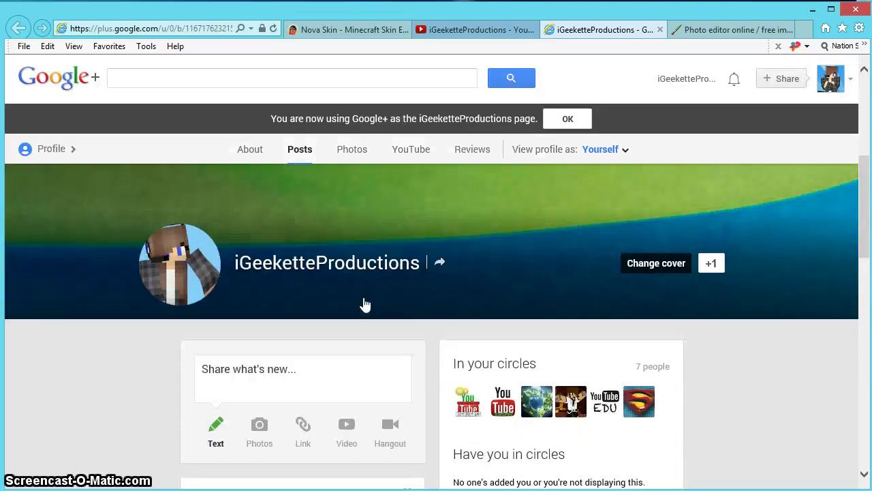